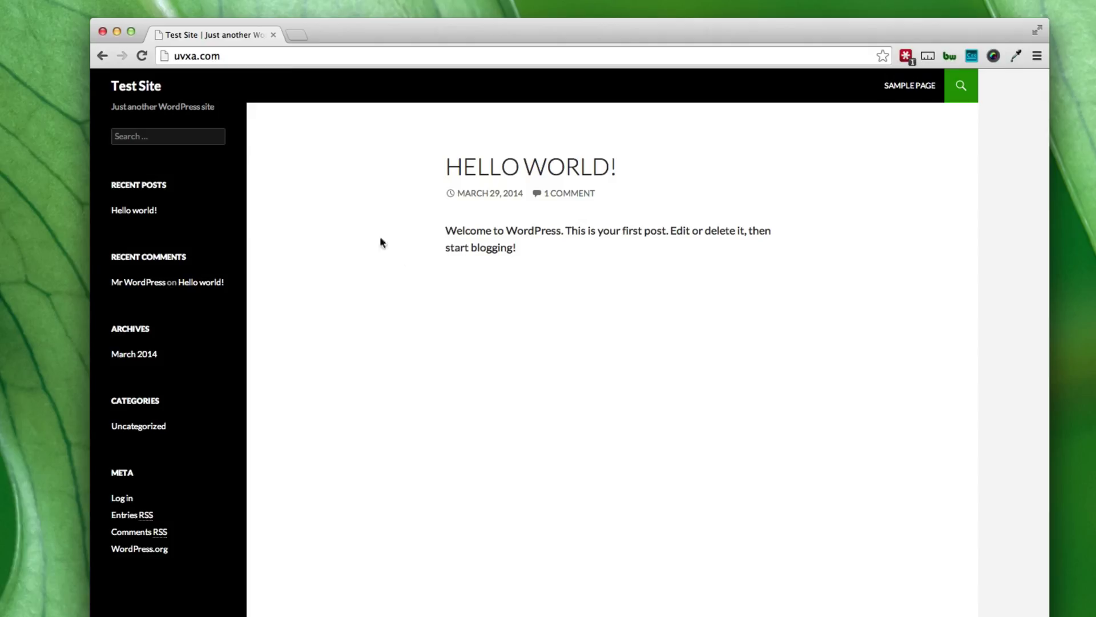
# Open Test Site's login page from the Meta links and check its wp-login.php address.
pyautogui.scroll(-1, 156, 384)
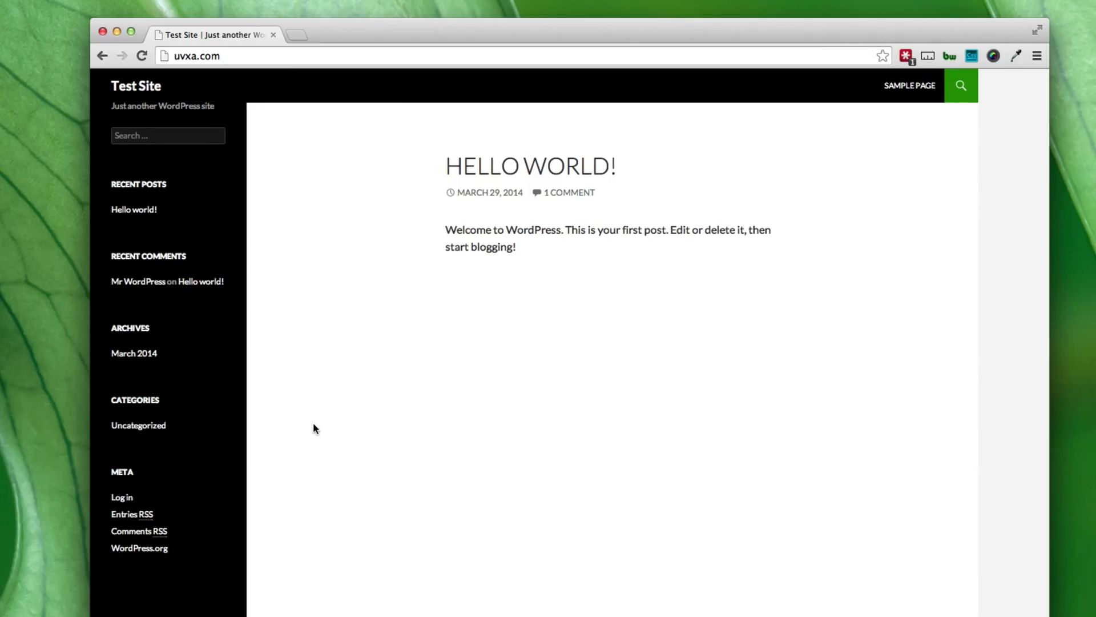
pyautogui.scroll(-1, 154, 482)
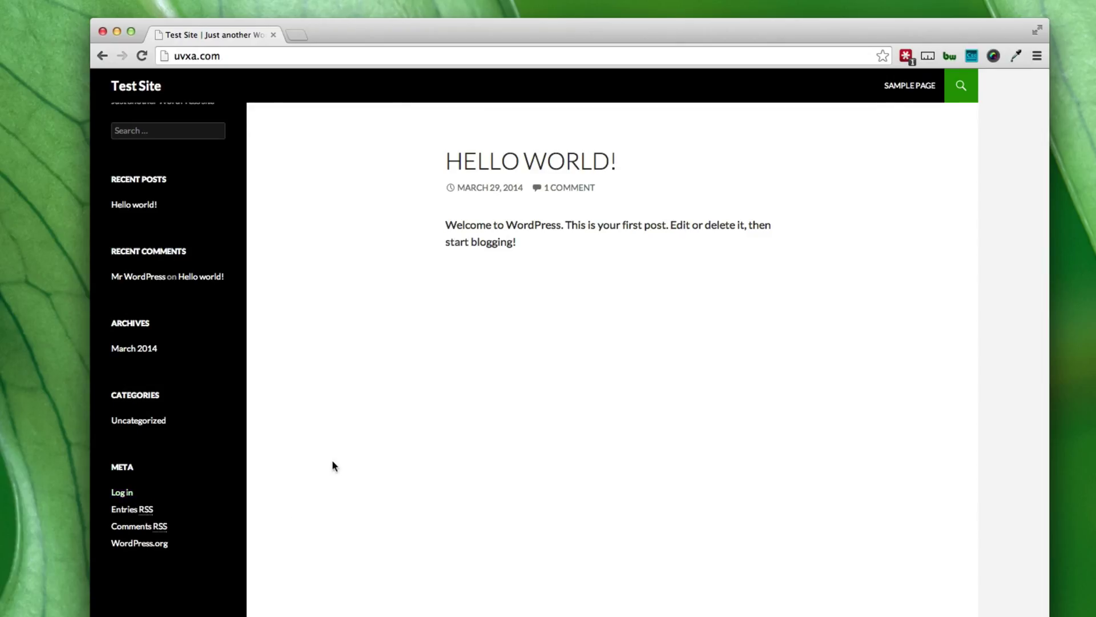
pyautogui.scroll(1, 330, 460)
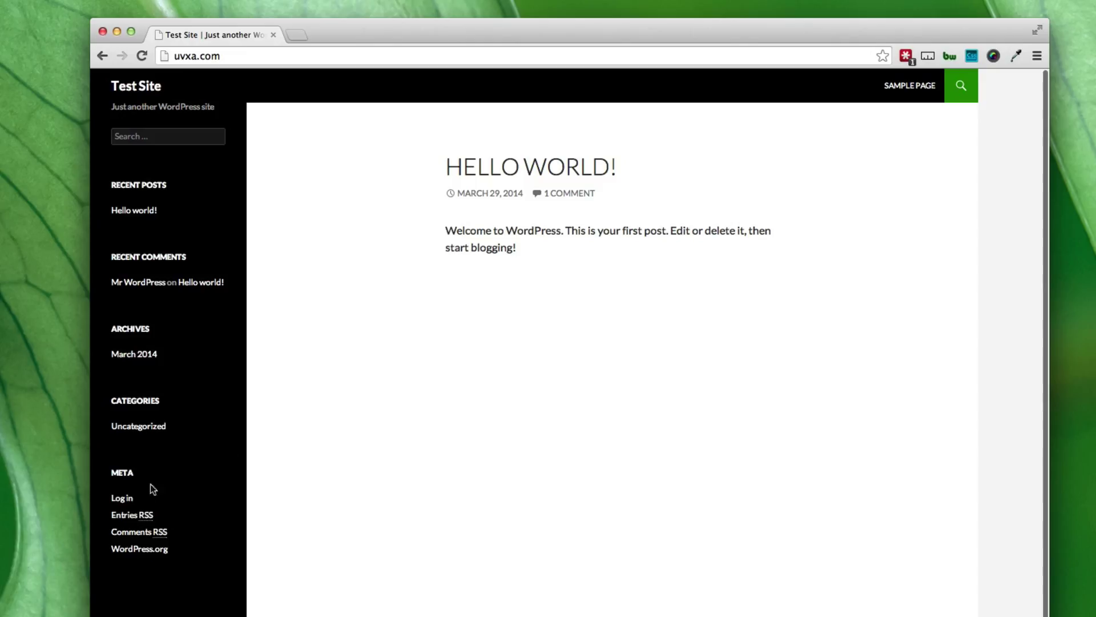
pyautogui.click(123, 499)
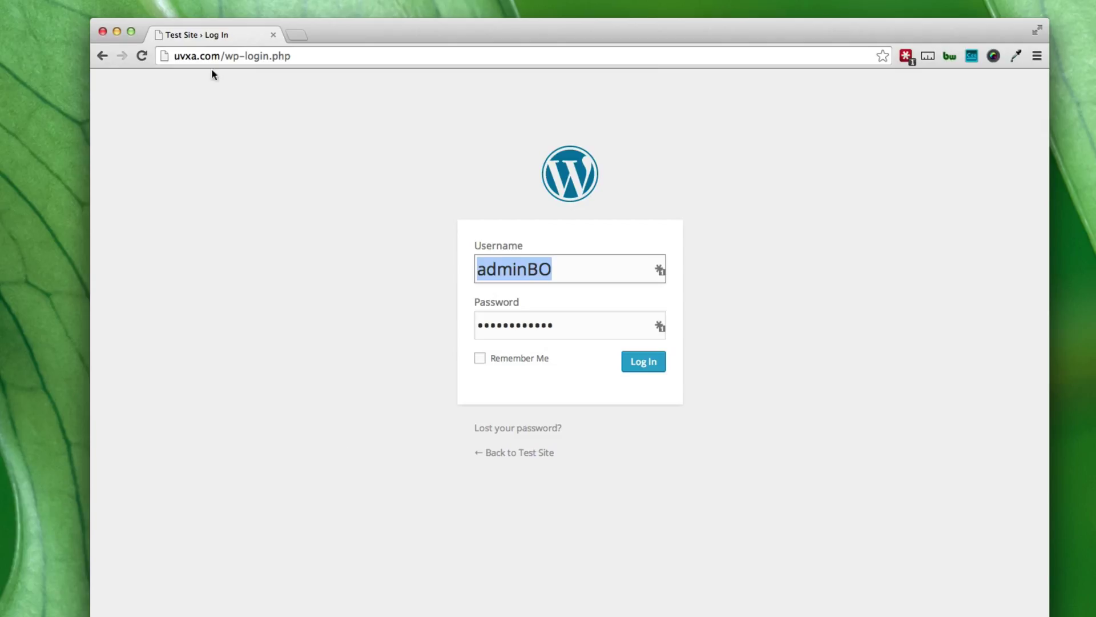
pyautogui.moveTo(223, 56); pyautogui.dragTo(291, 55)
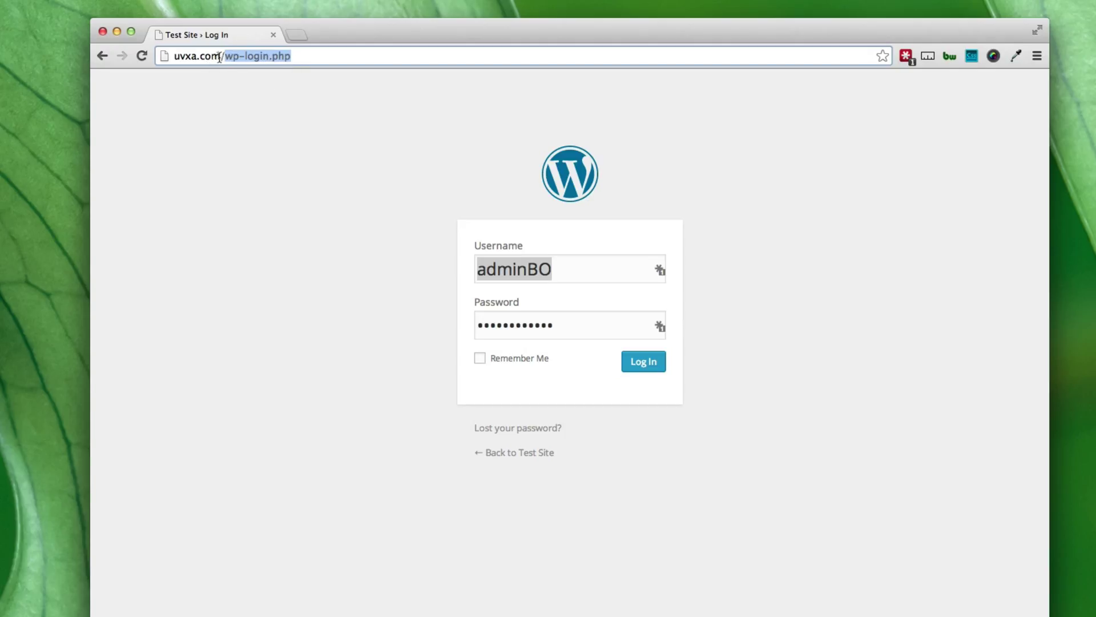
pyautogui.moveTo(220, 57); pyautogui.dragTo(298, 55)
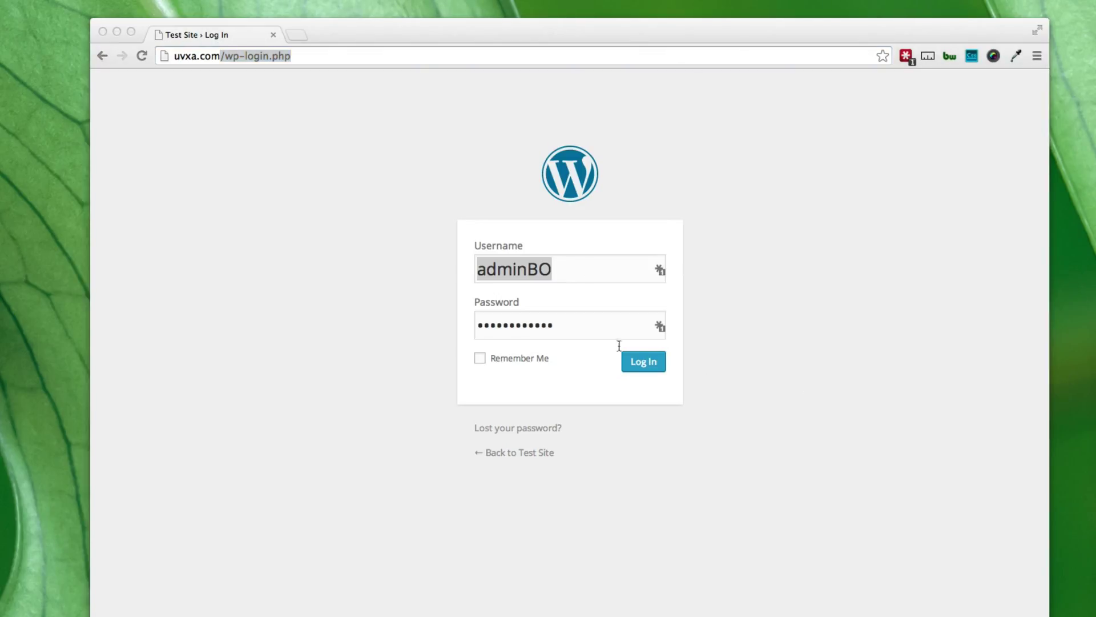
# Sign in with the administrator account's username and password to reach the Dashboard.
pyautogui.click(559, 271)
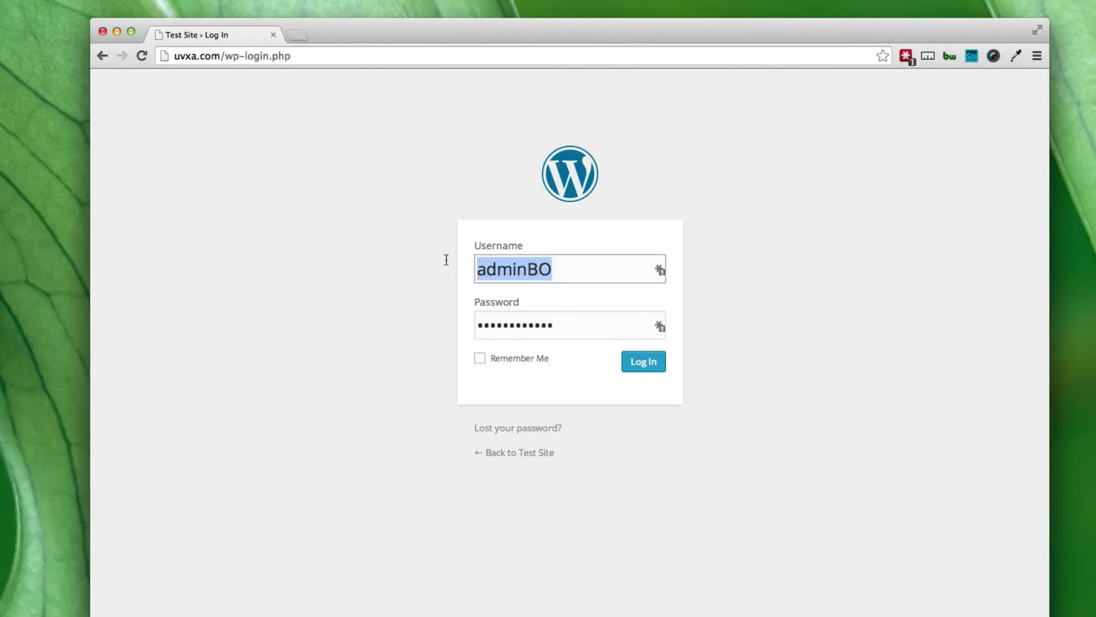
pyautogui.write('test')
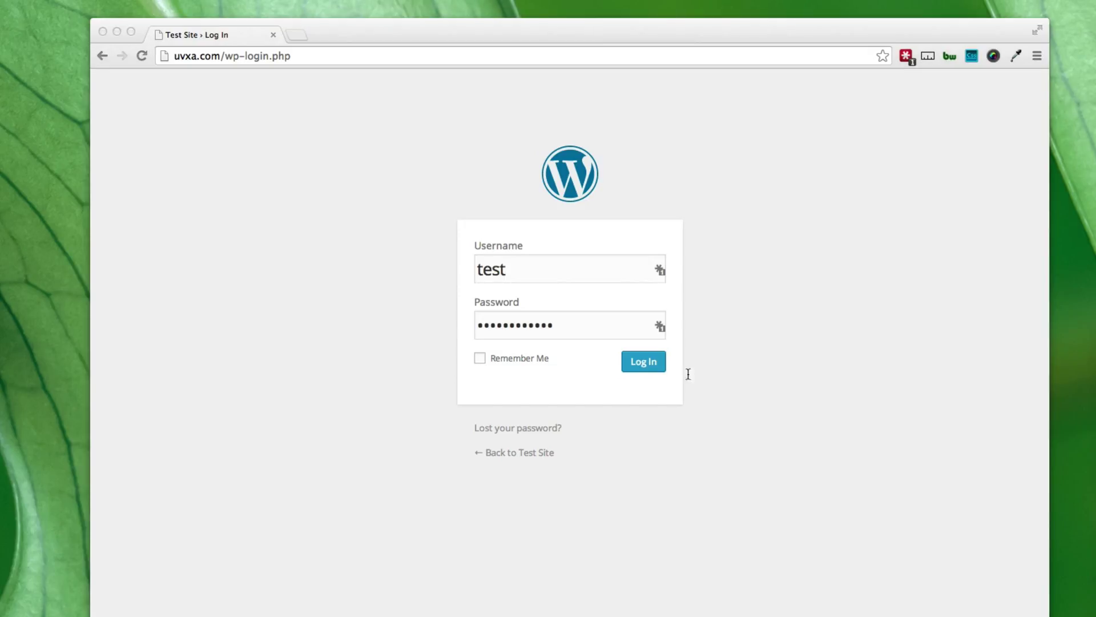
pyautogui.moveTo(599, 323); pyautogui.dragTo(462, 320)
pyautogui.write('test123')
pyautogui.click(631, 363)
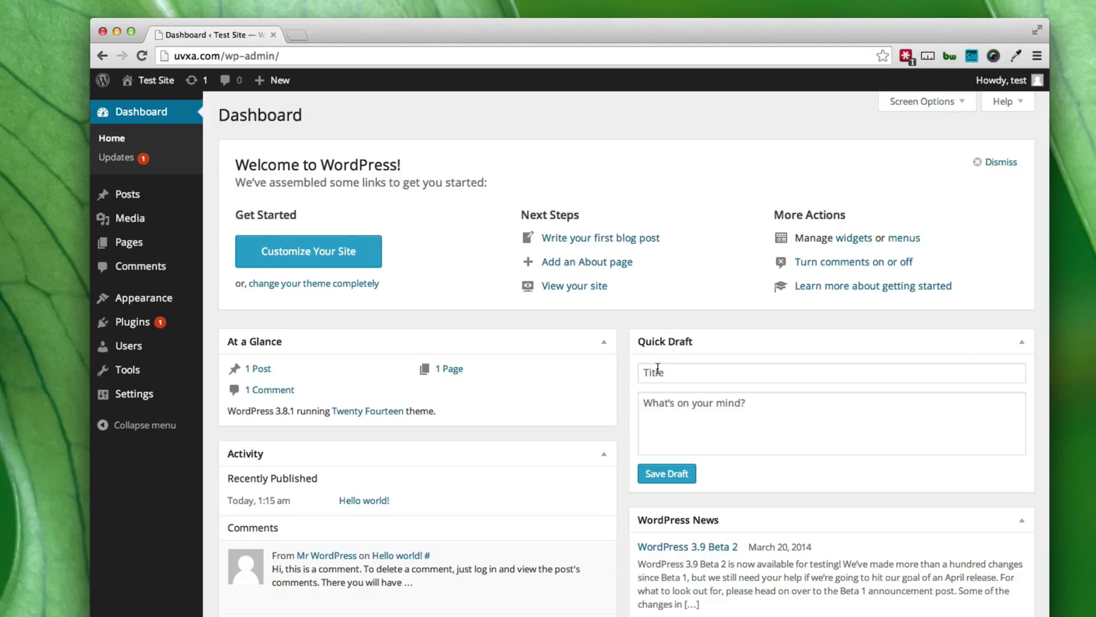
pyautogui.moveTo(1009, 90)
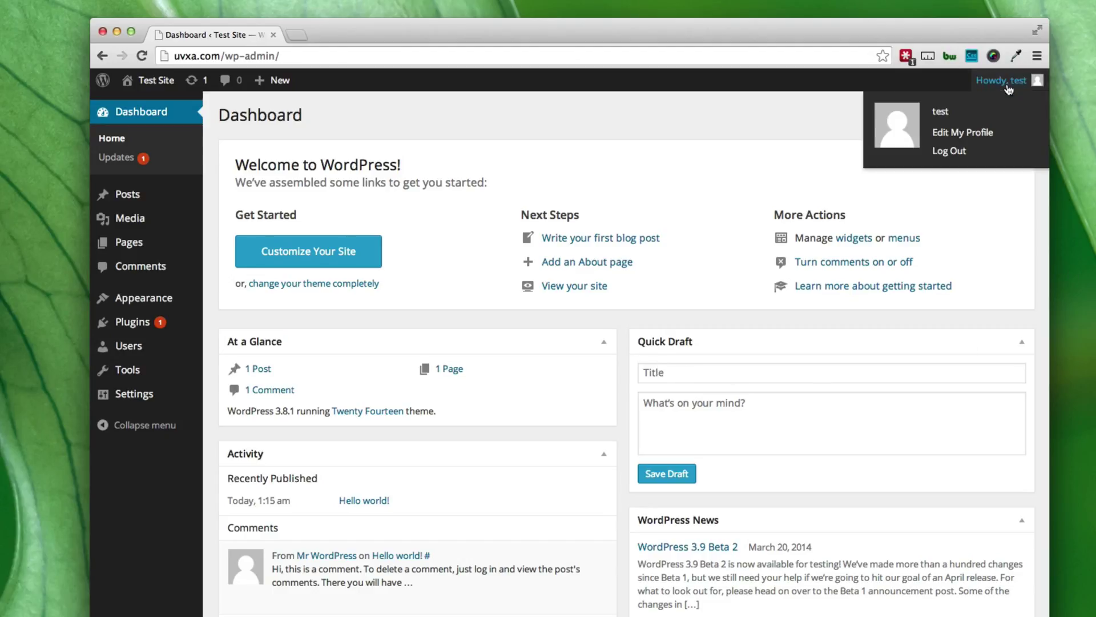
pyautogui.click(963, 152)
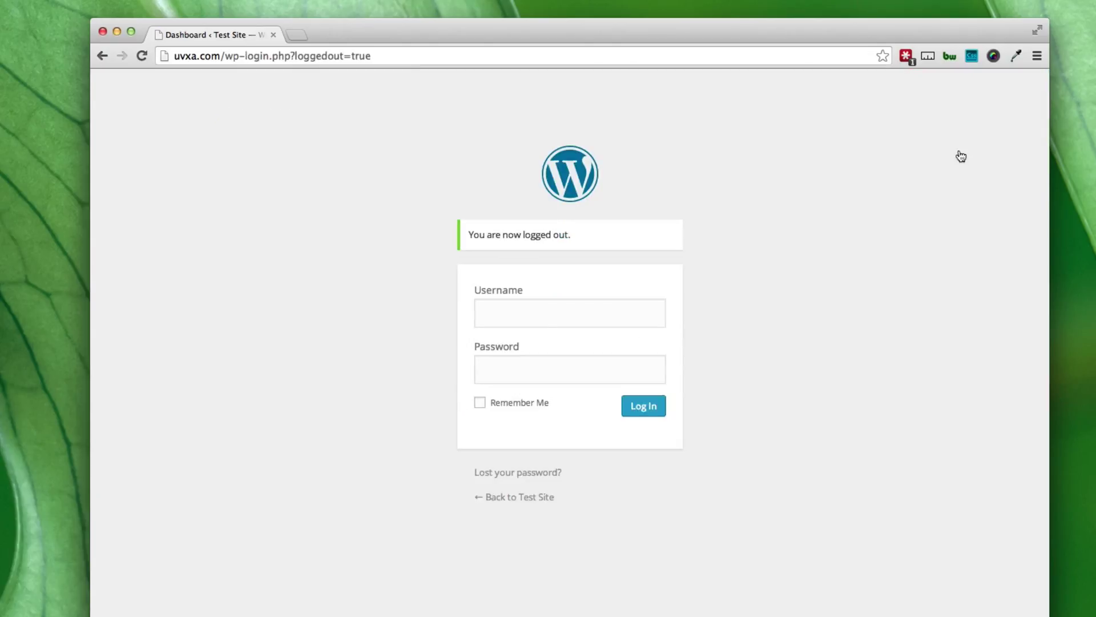
pyautogui.moveTo(221, 54); pyautogui.dragTo(377, 55)
pyautogui.press('BackSpace')
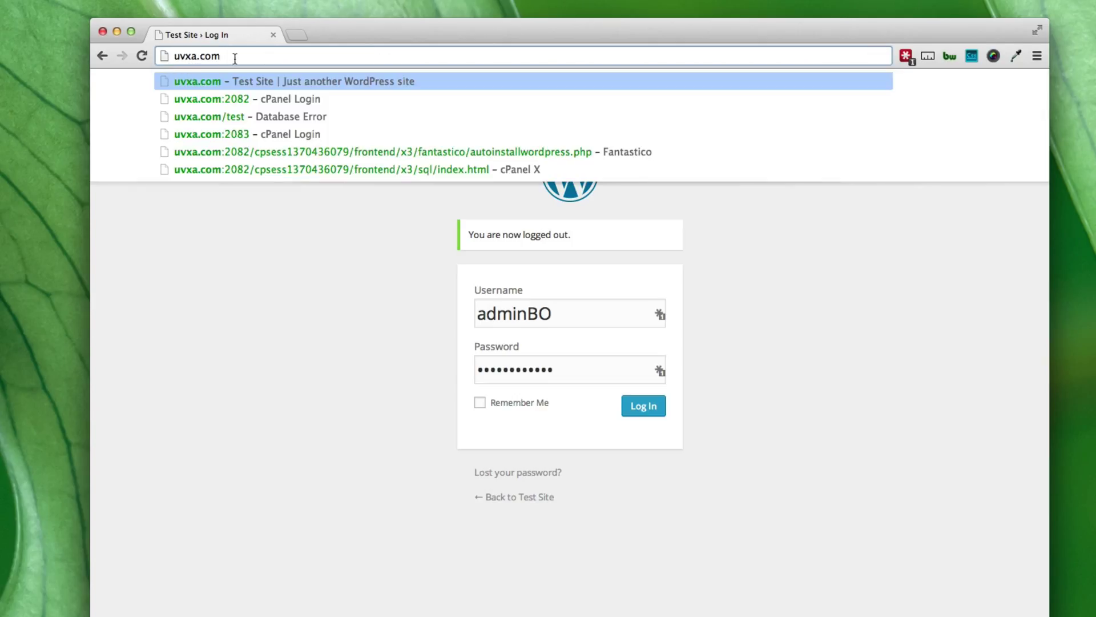
pyautogui.press('Return')
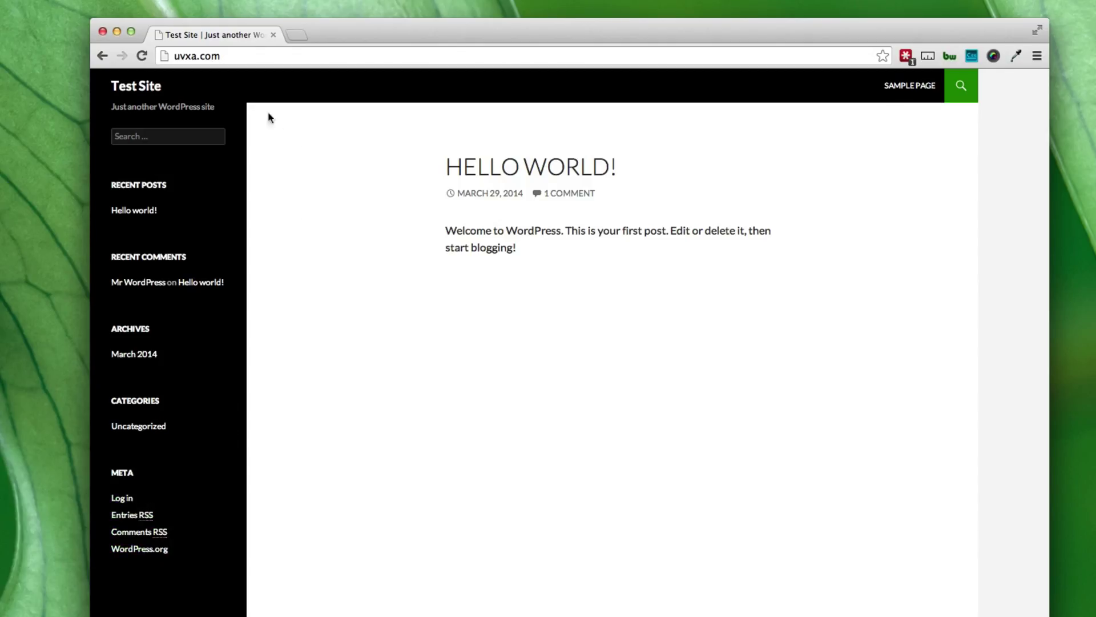
pyautogui.click(232, 55)
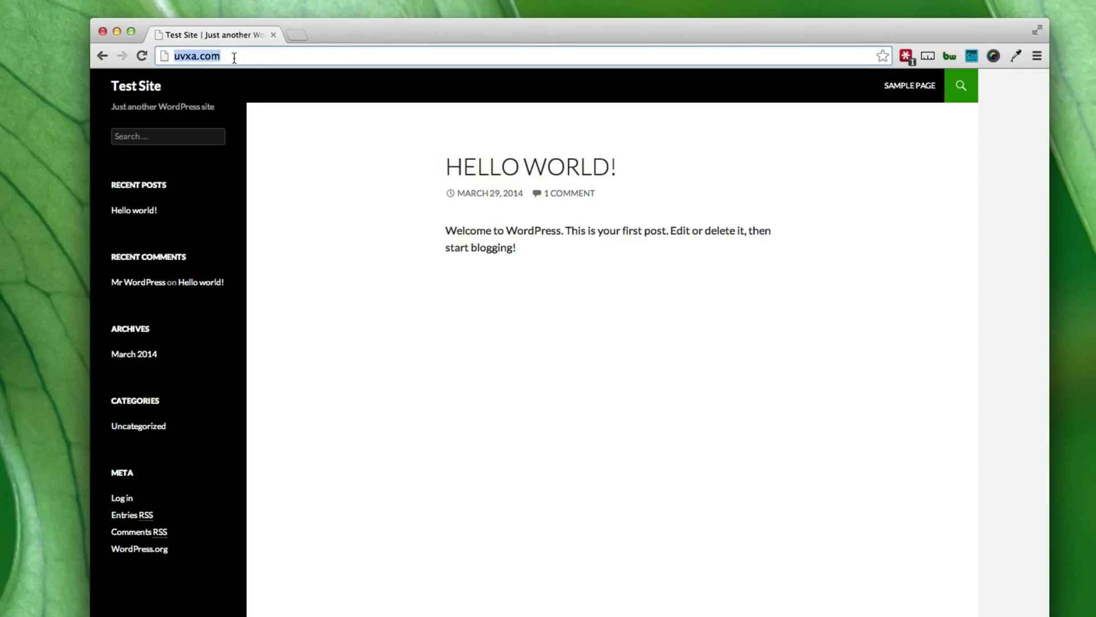
pyautogui.press('Right')
pyautogui.write('/')
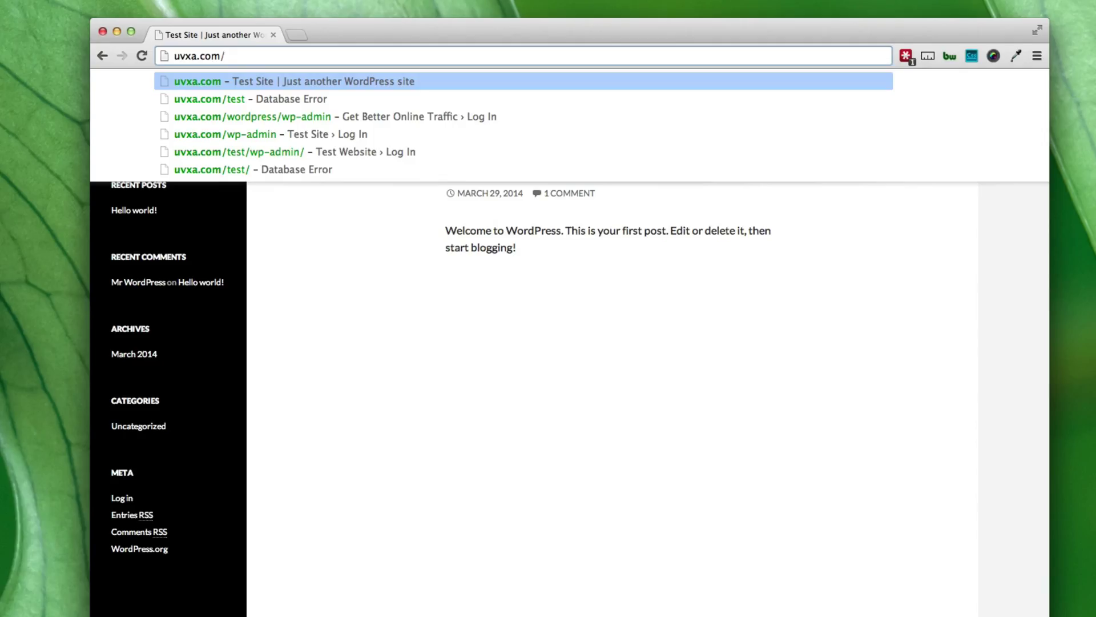
pyautogui.write('wp-admin')
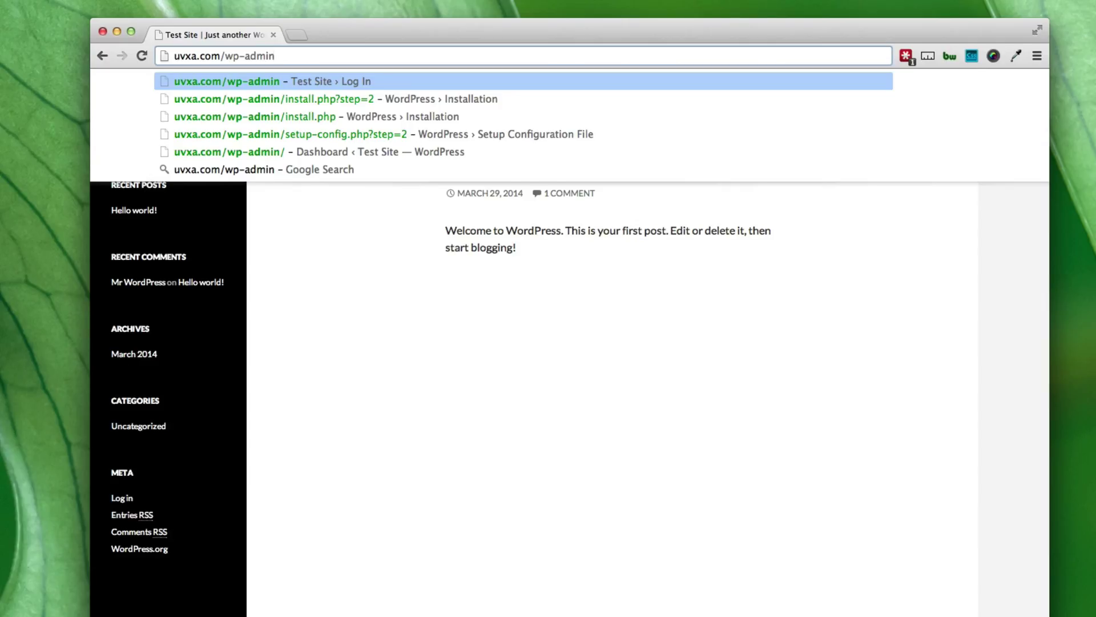
pyautogui.press('Return')
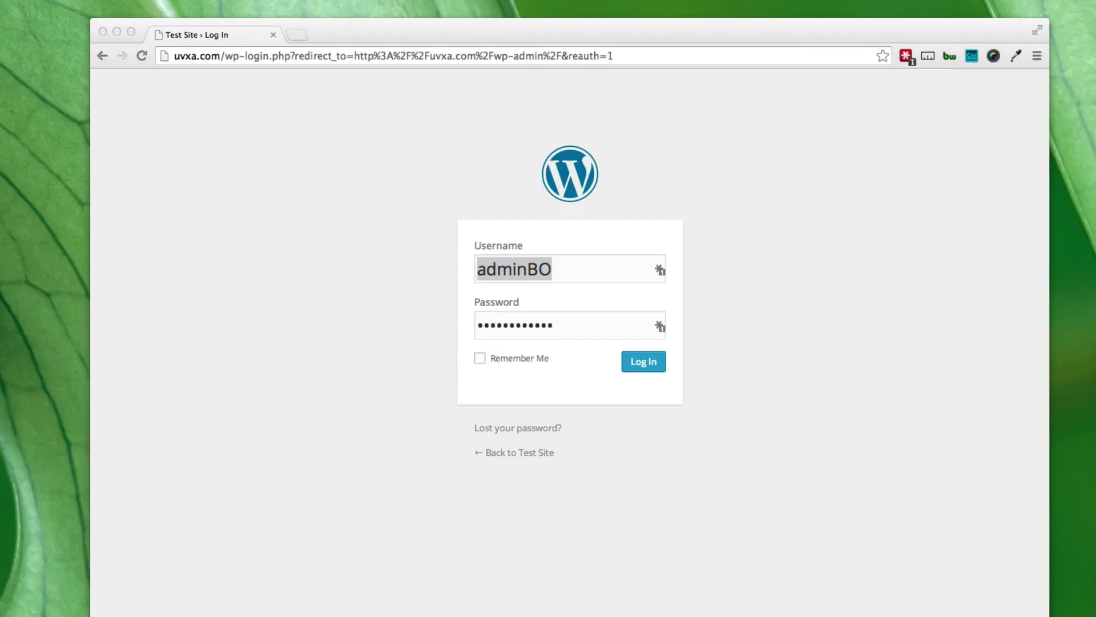
pyautogui.click(932, 362)
pyautogui.moveTo(607, 271); pyautogui.dragTo(455, 271)
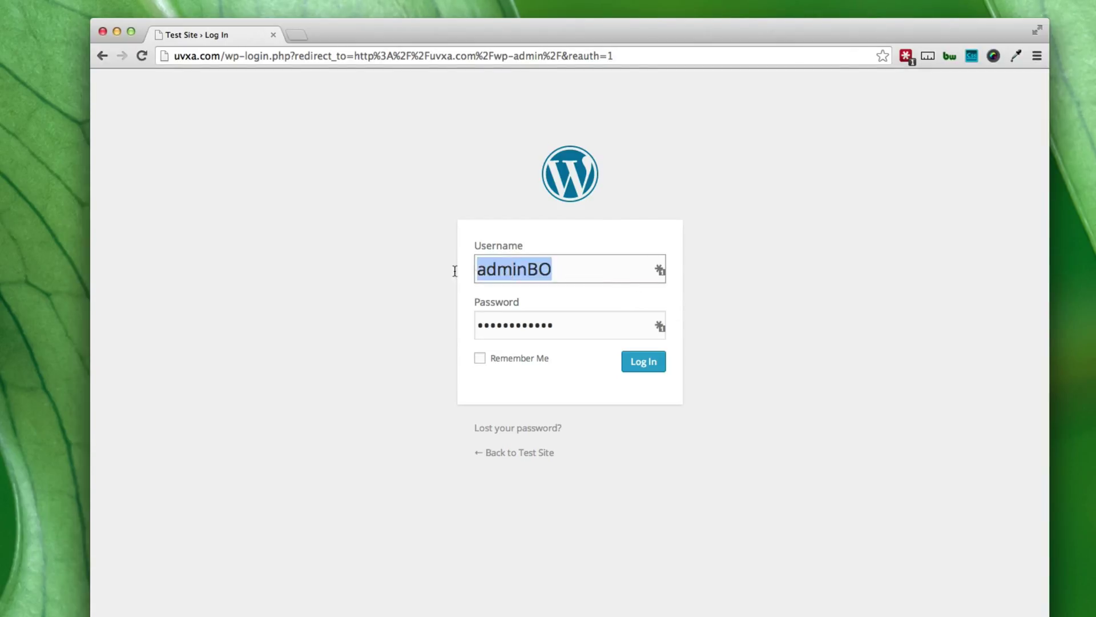
pyautogui.write('test')
pyautogui.press('Tab')
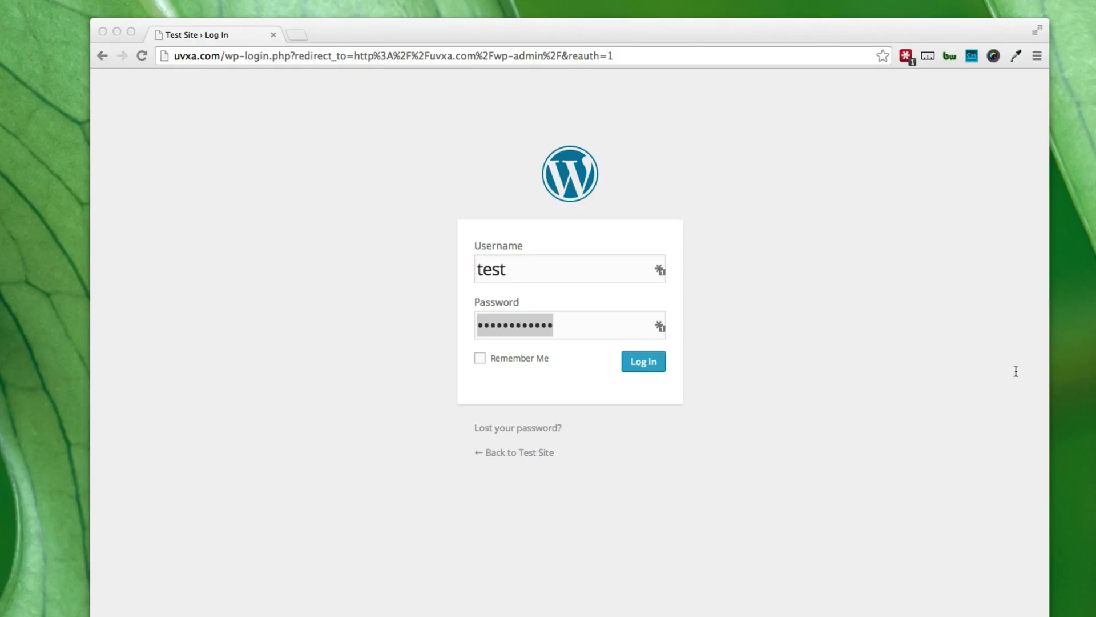
pyautogui.write('*******')
pyautogui.click(662, 361)
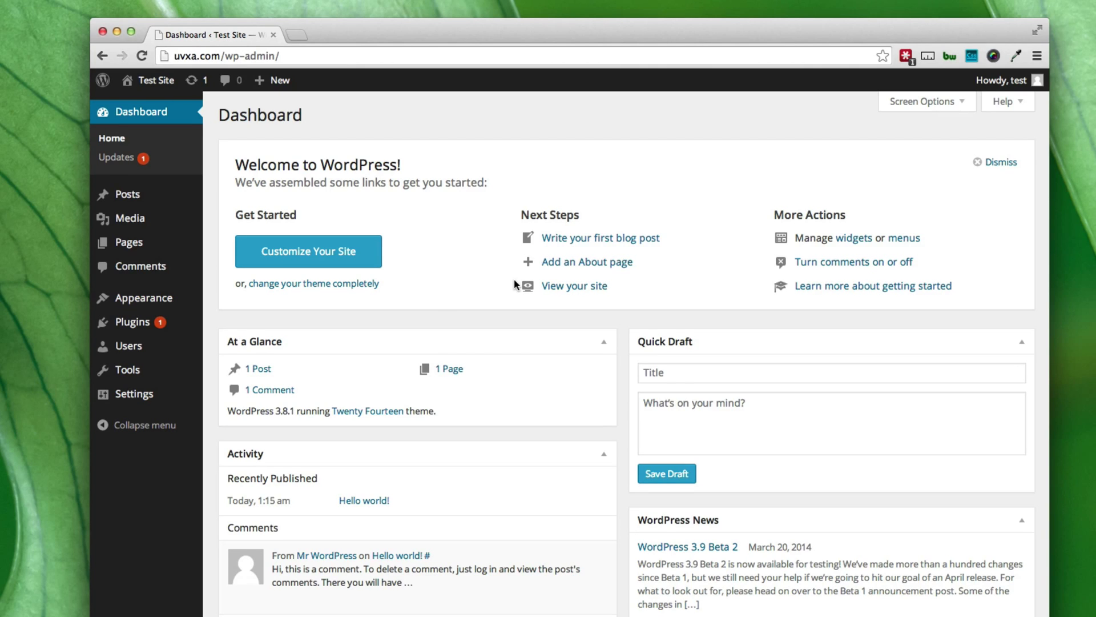
# Move At a Glance below Activity, put Quick Draft atop the left column, and collapse it.
pyautogui.moveTo(548, 340); pyautogui.dragTo(551, 564)
pyautogui.moveTo(773, 345); pyautogui.dragTo(542, 362)
pyautogui.click(602, 344)
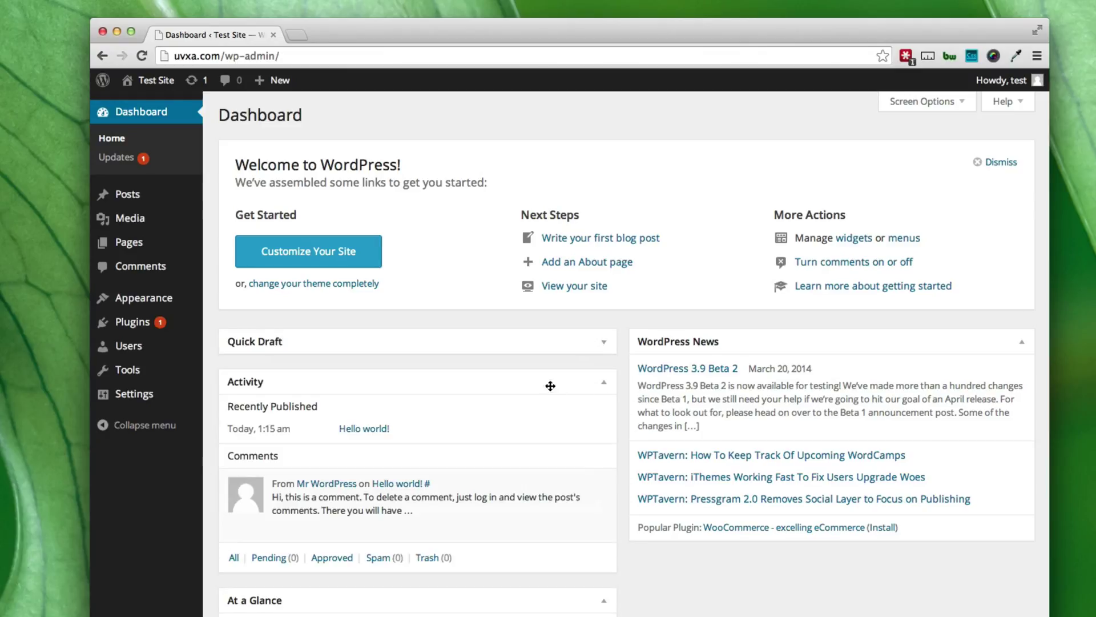
pyautogui.moveTo(545, 610)
pyautogui.mouseDown()
pyautogui.moveTo(885, 568)
pyautogui.moveTo(549, 608)
pyautogui.mouseUp()
pyautogui.moveTo(164, 237)
pyautogui.moveTo(148, 194)
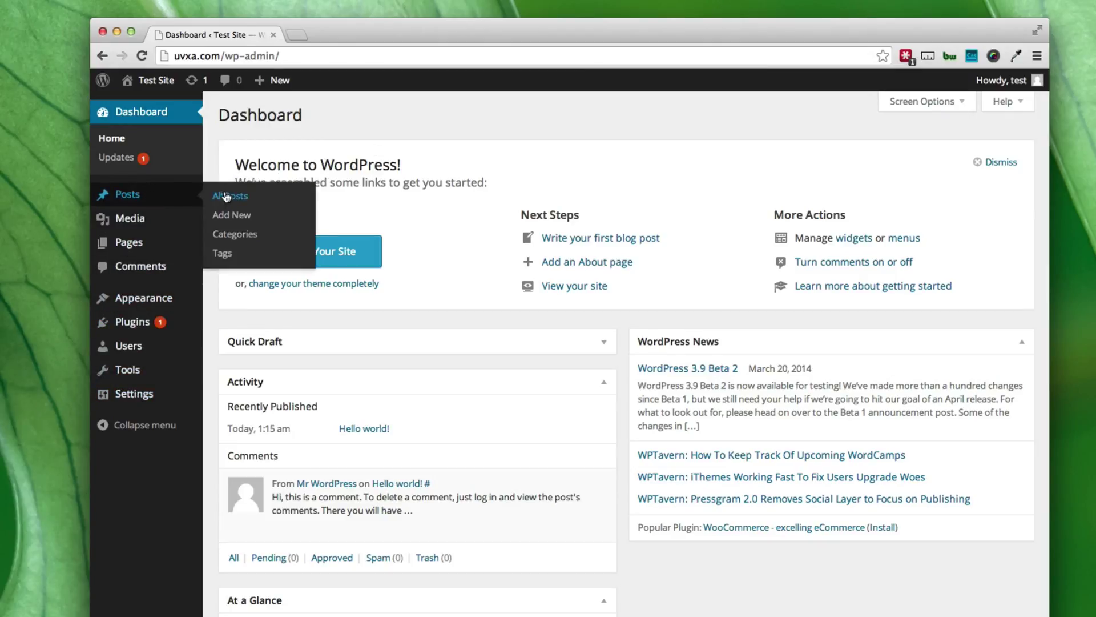
# Trash the Hello world! post, check the Trash view, then return to the empty All (0) list.
pyautogui.click(226, 197)
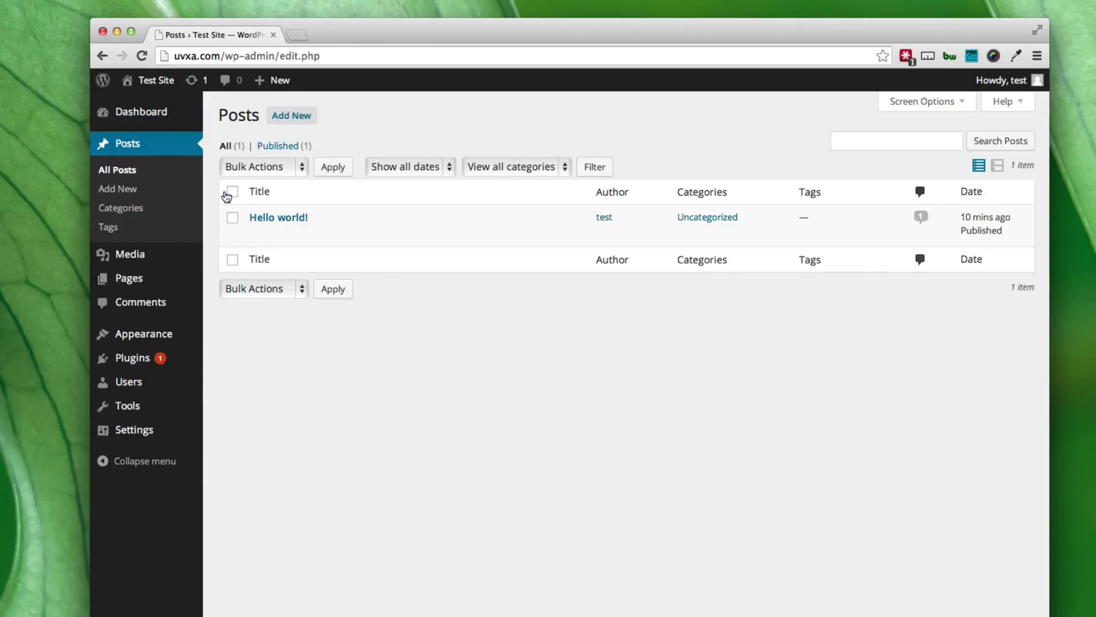
pyautogui.moveTo(267, 219)
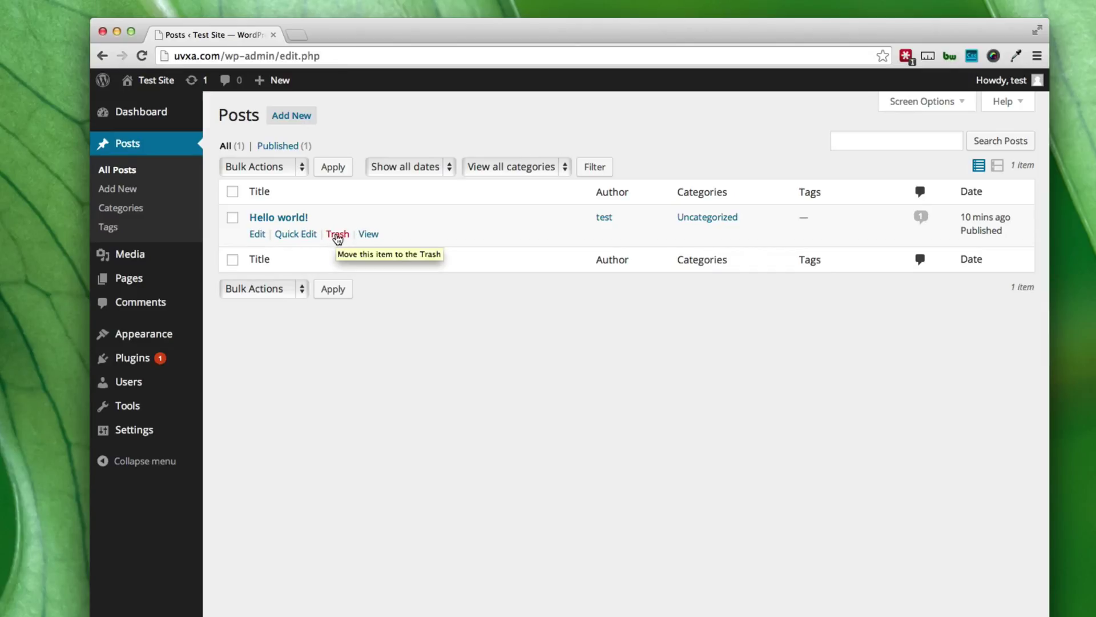
pyautogui.click(338, 234)
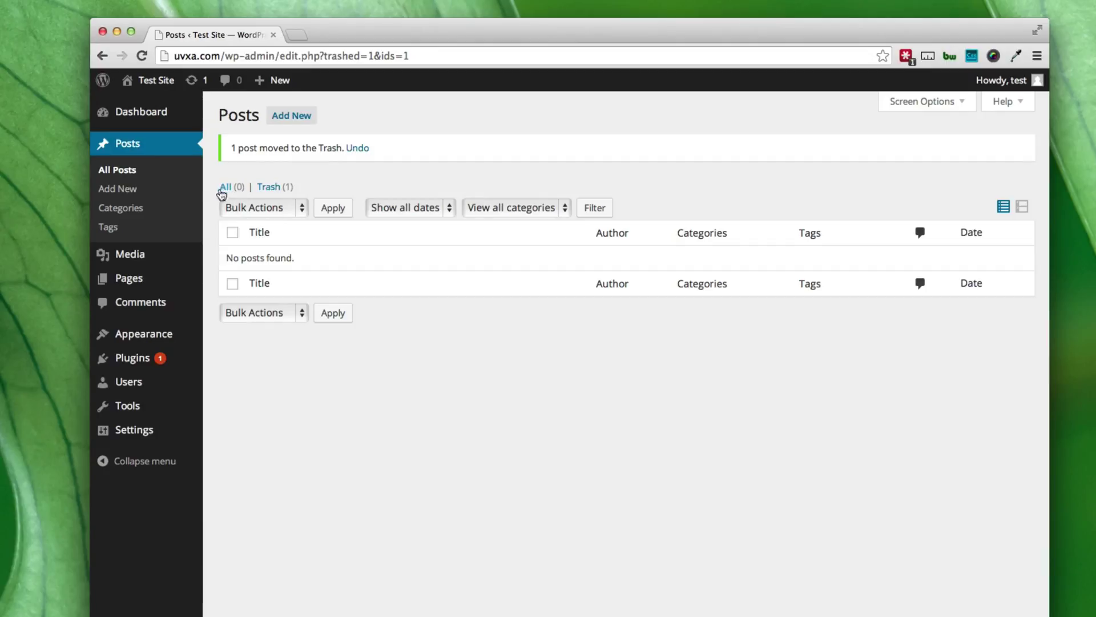
pyautogui.click(273, 190)
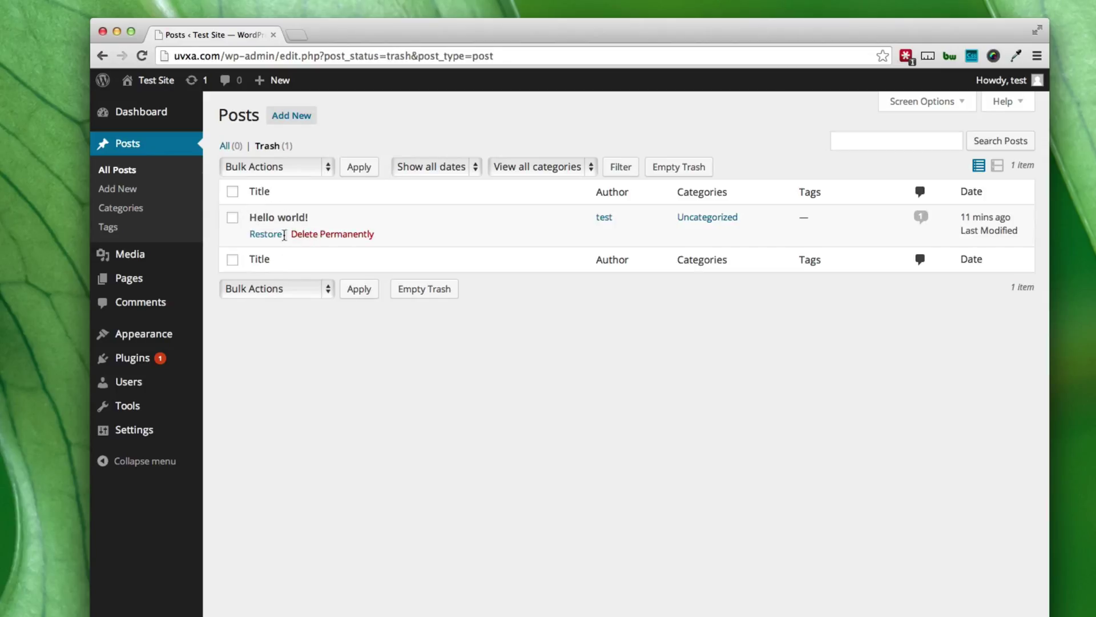
pyautogui.click(225, 148)
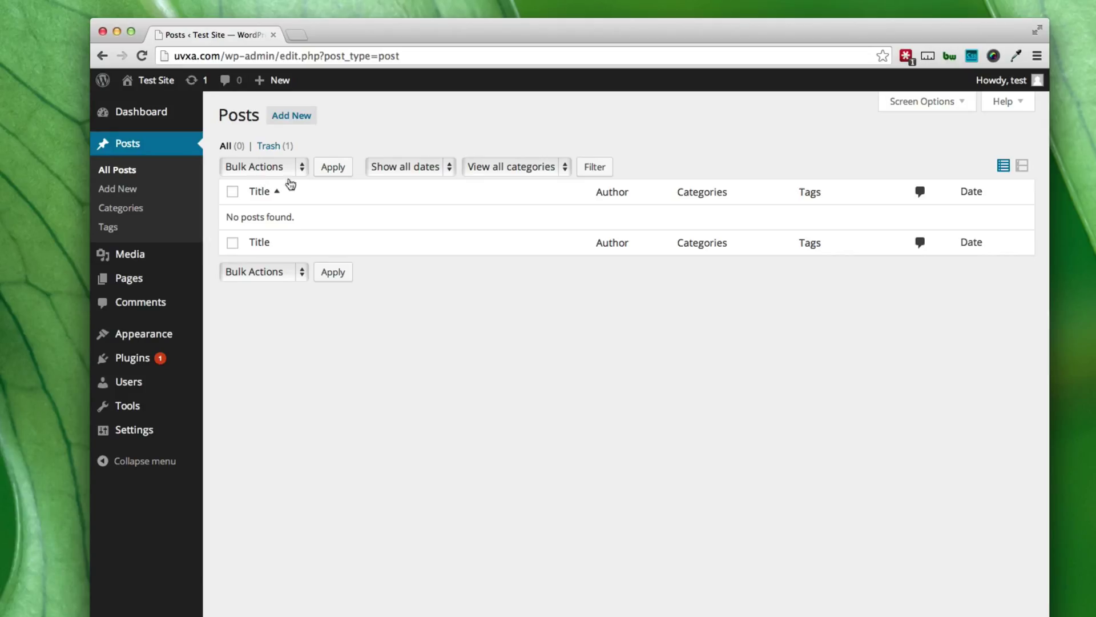
# Start a new post titled 'First Post!' and let WordPress autosave the draft.
pyautogui.click(295, 118)
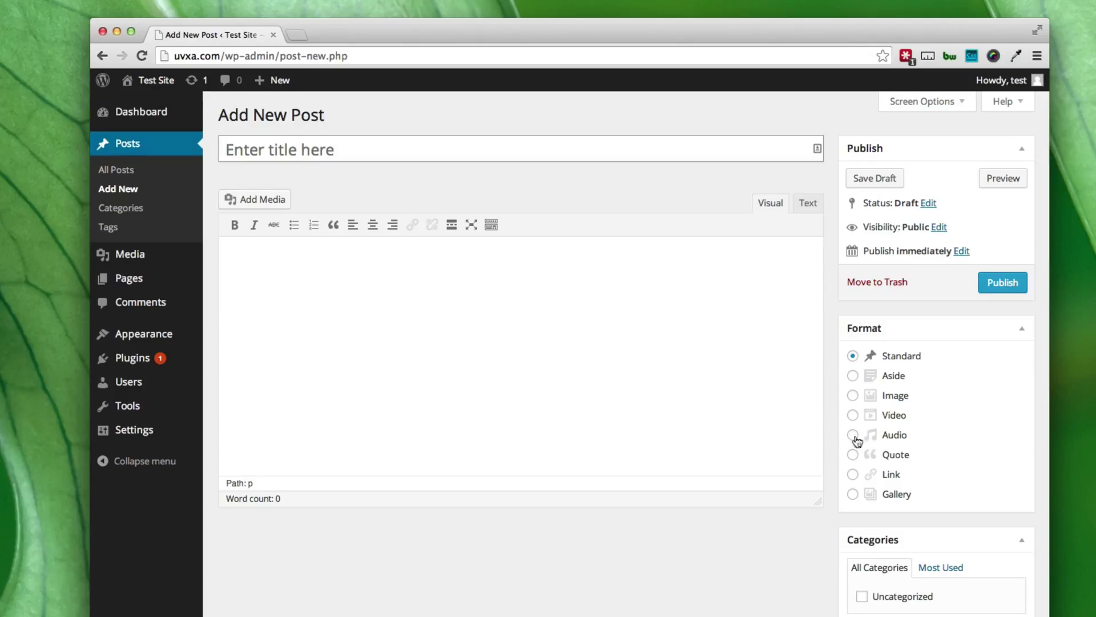
pyautogui.click(271, 144)
pyautogui.write('First ')
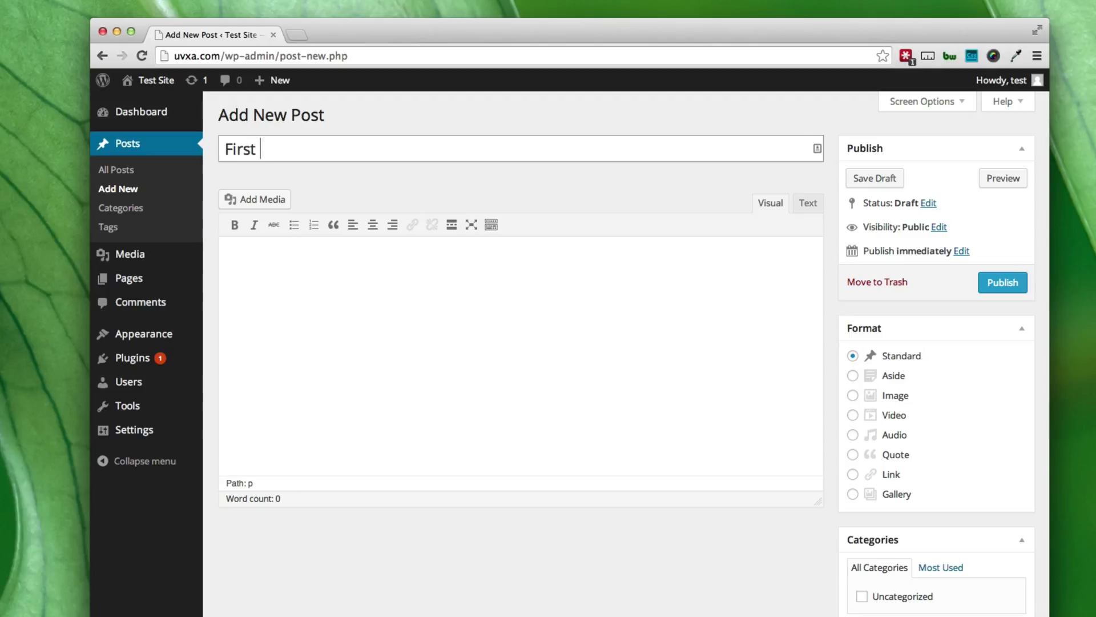
pyautogui.write('Post!')
pyautogui.click(390, 389)
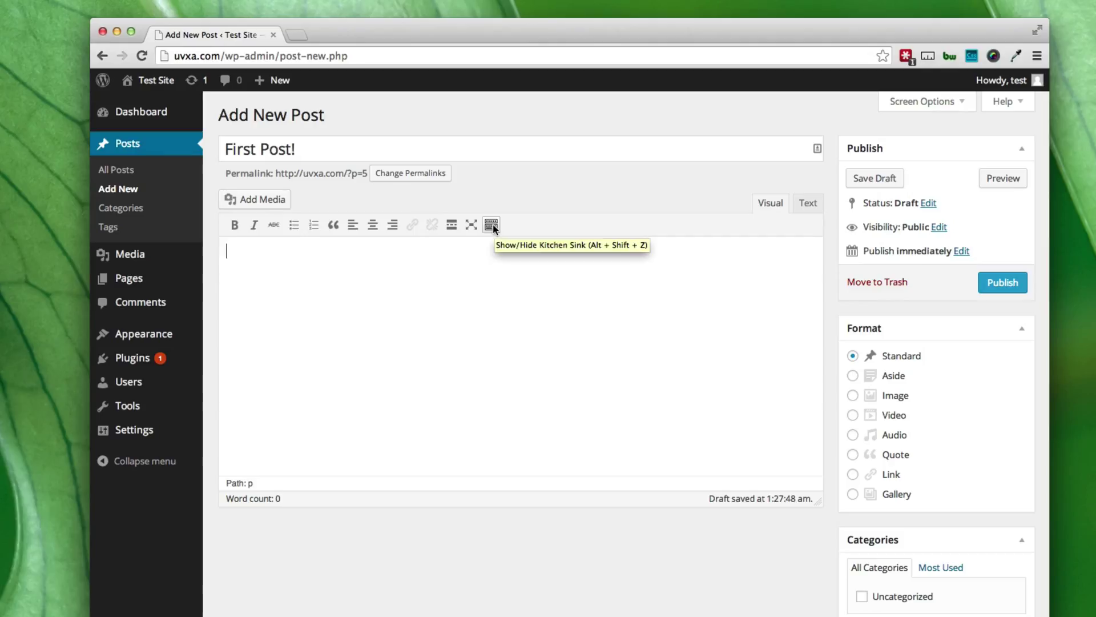
# Show the Kitchen Sink row and type 'This is my first post!', trying then removing bold and italic.
pyautogui.click(492, 224)
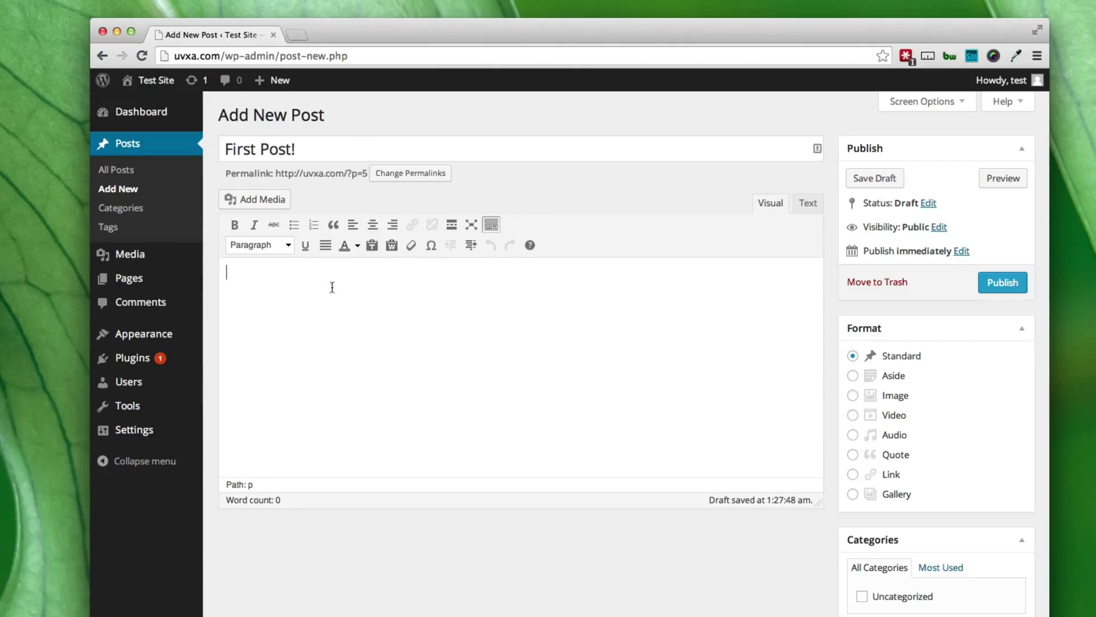
pyautogui.write('This is my first pos')
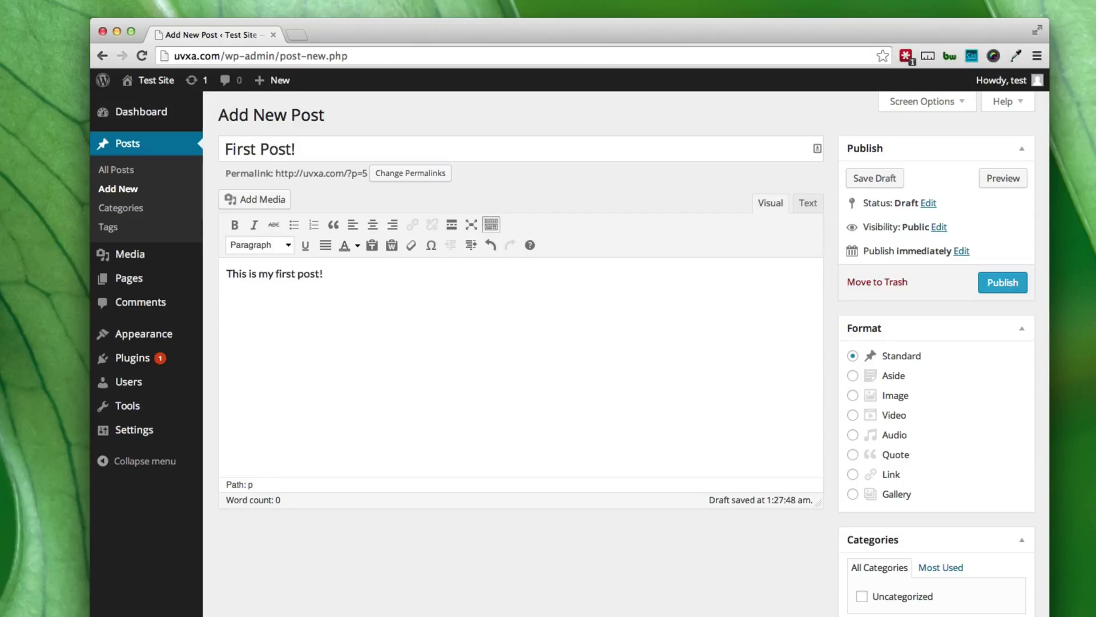
pyautogui.write('t!')
pyautogui.moveTo(335, 276); pyautogui.dragTo(225, 273)
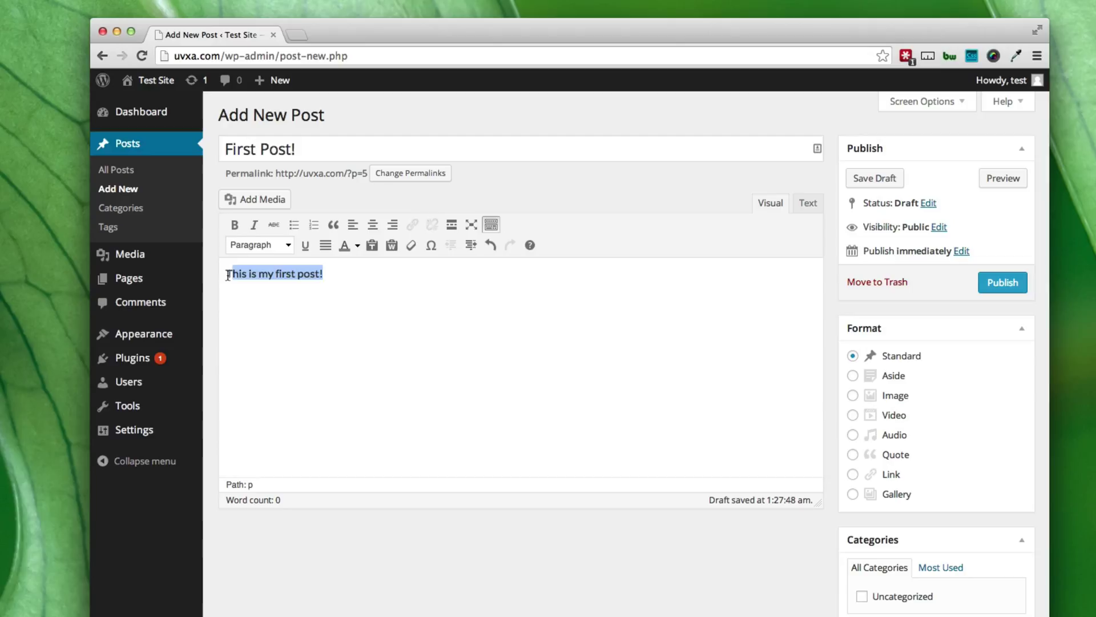
pyautogui.click(233, 226)
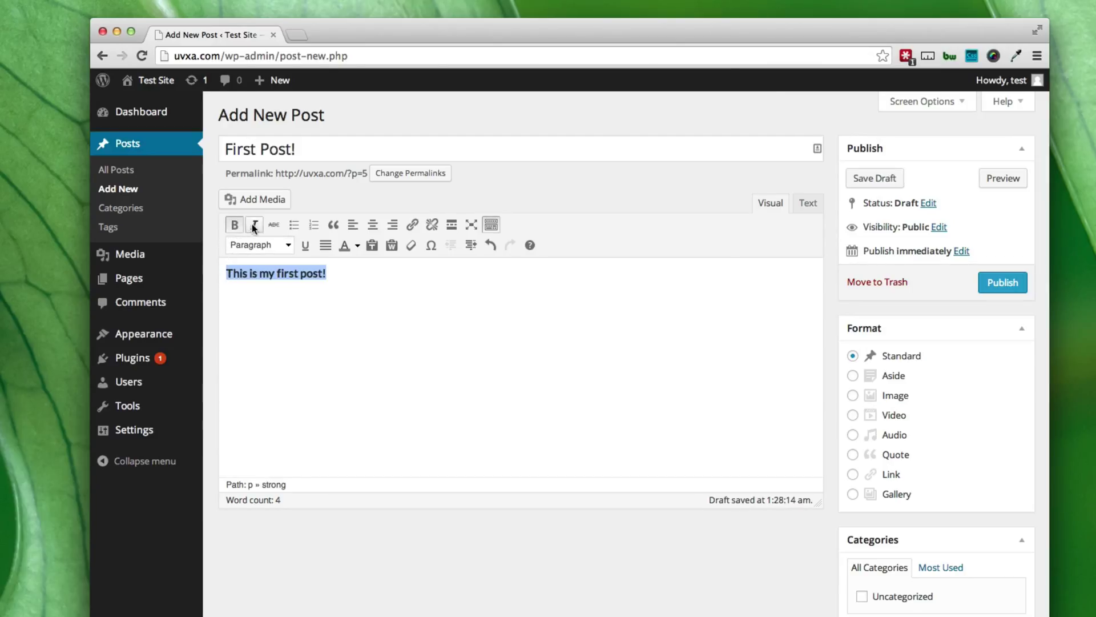
pyautogui.click(254, 225)
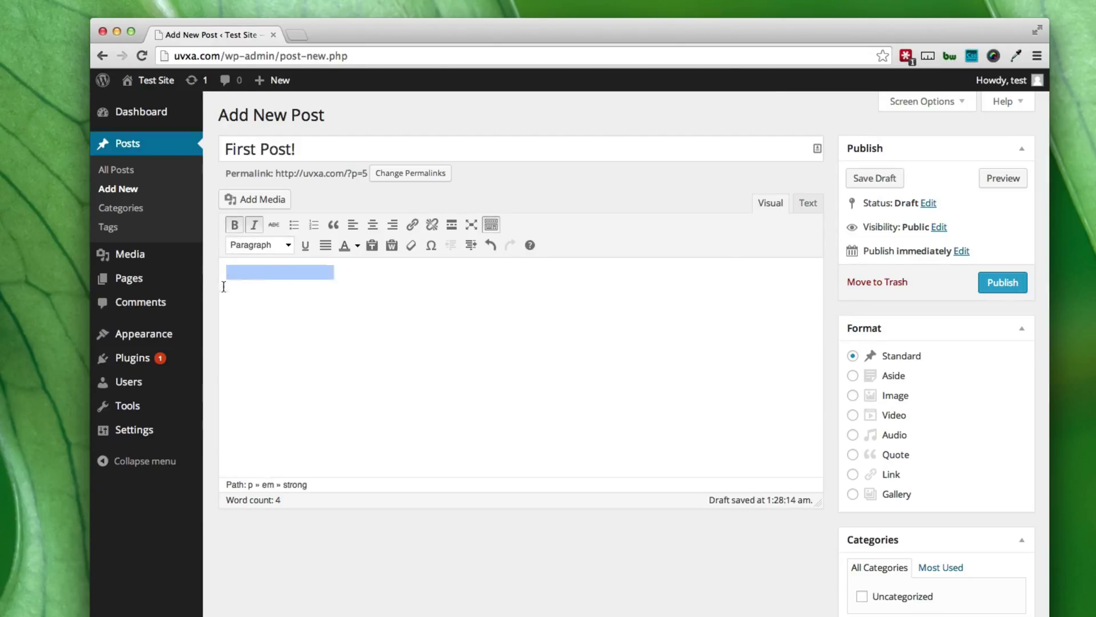
pyautogui.click(254, 224)
pyautogui.click(234, 224)
# Format the line as Heading 1 without underline, and reselect the whole heading.
pyautogui.click(287, 244)
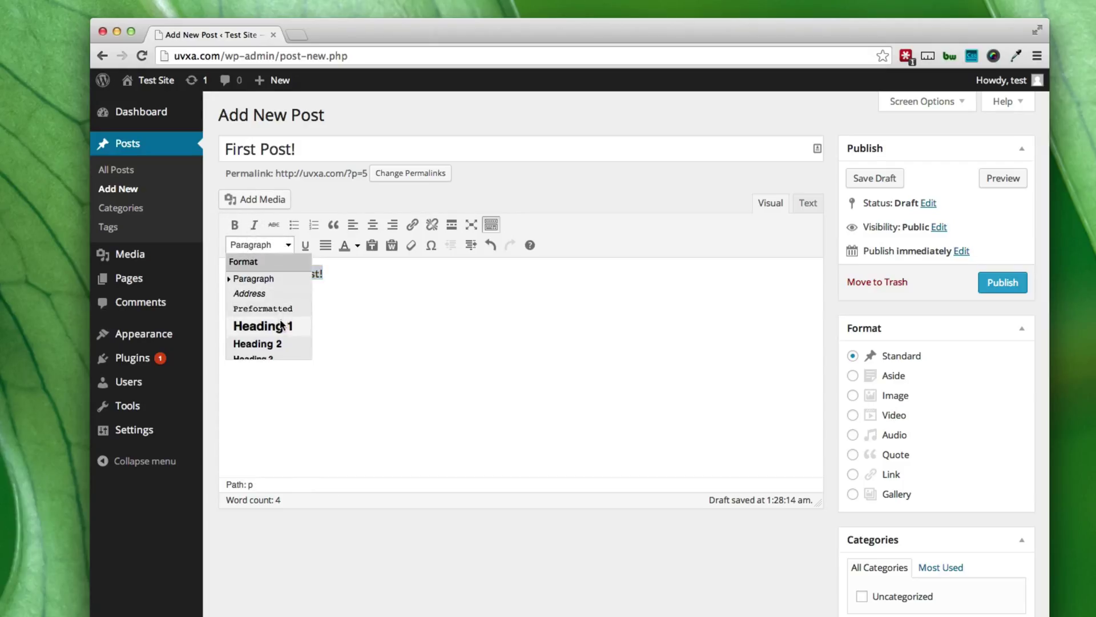
pyautogui.click(280, 325)
pyautogui.click(306, 246)
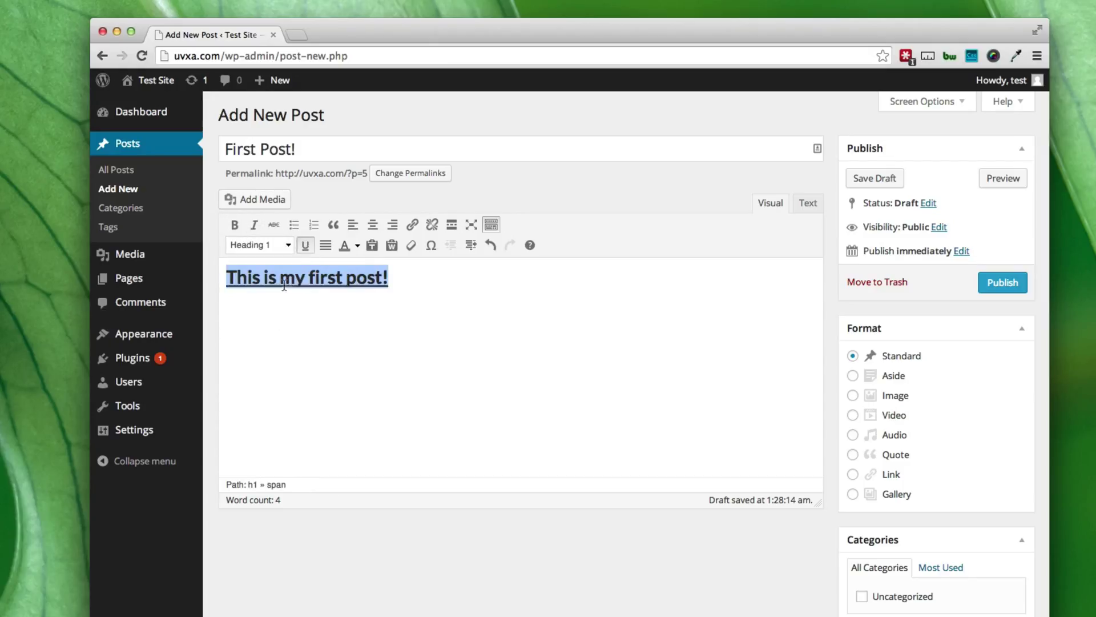
pyautogui.click(305, 245)
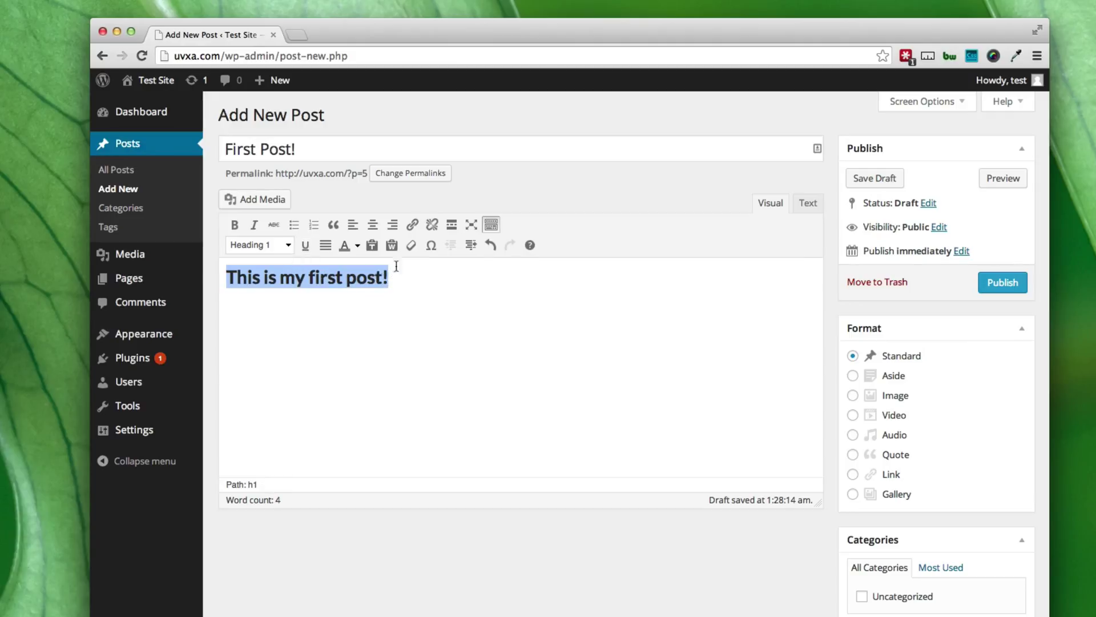
pyautogui.moveTo(402, 276); pyautogui.dragTo(225, 276)
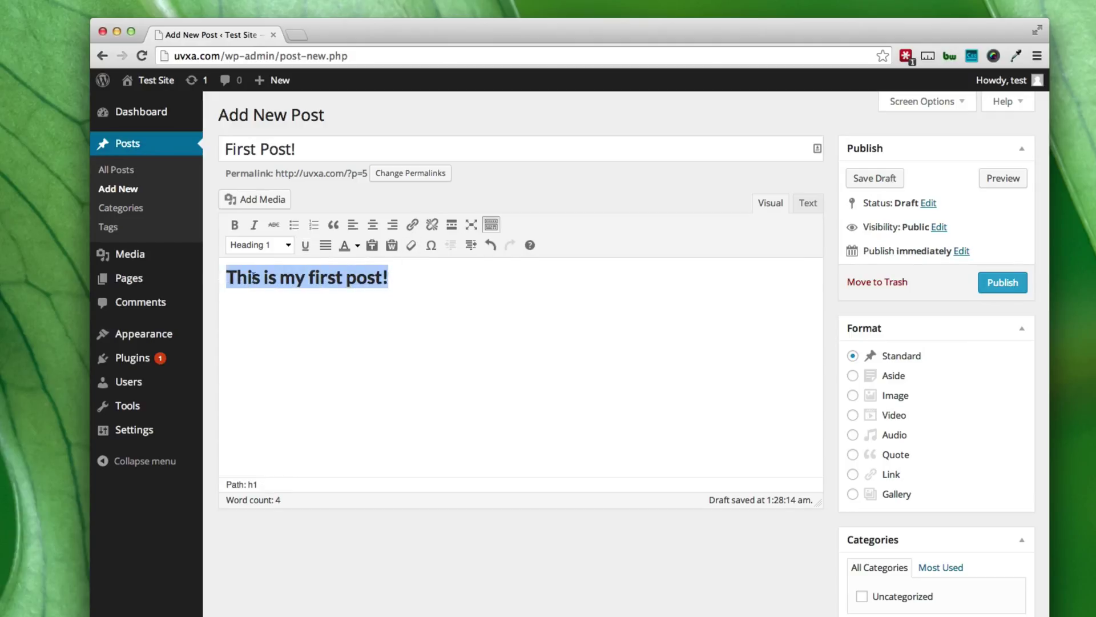
pyautogui.click(412, 225)
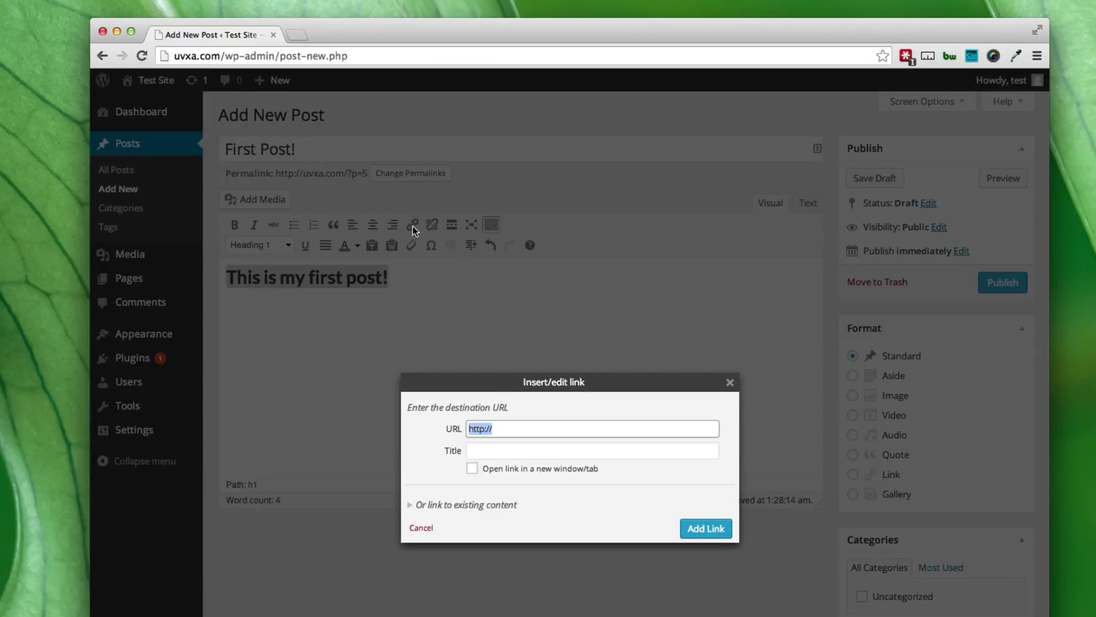
pyautogui.click(502, 429)
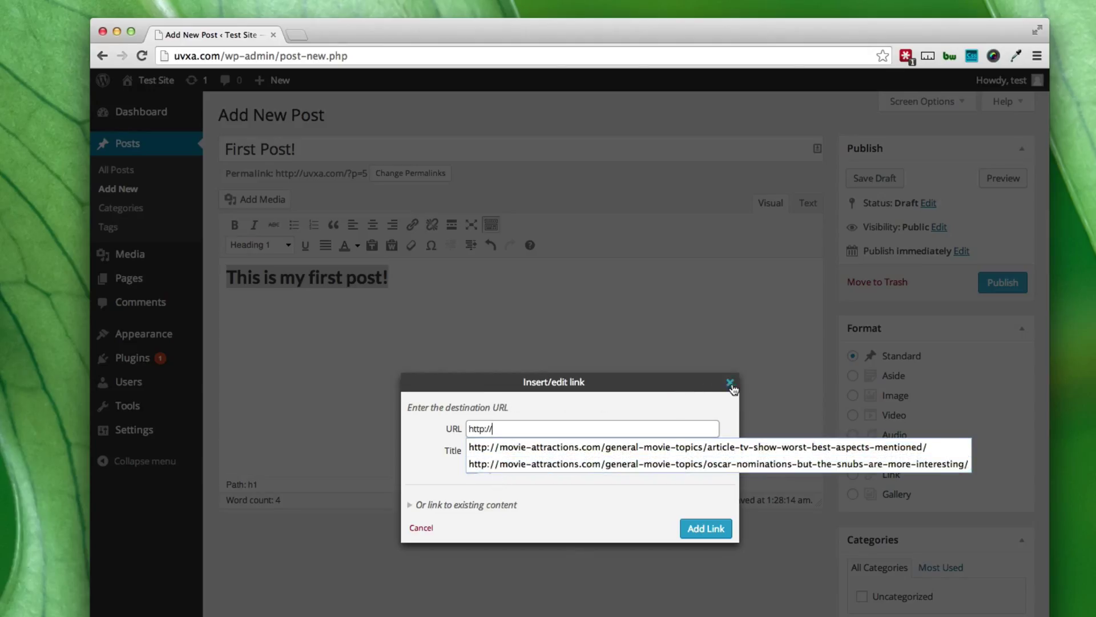
pyautogui.click(730, 383)
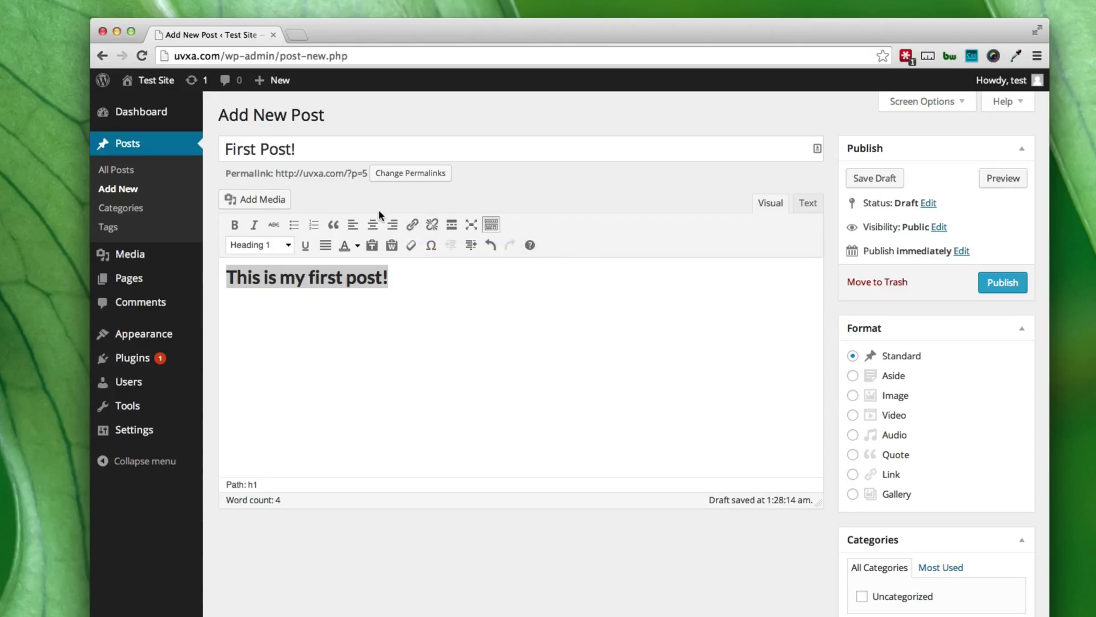
pyautogui.click(404, 279)
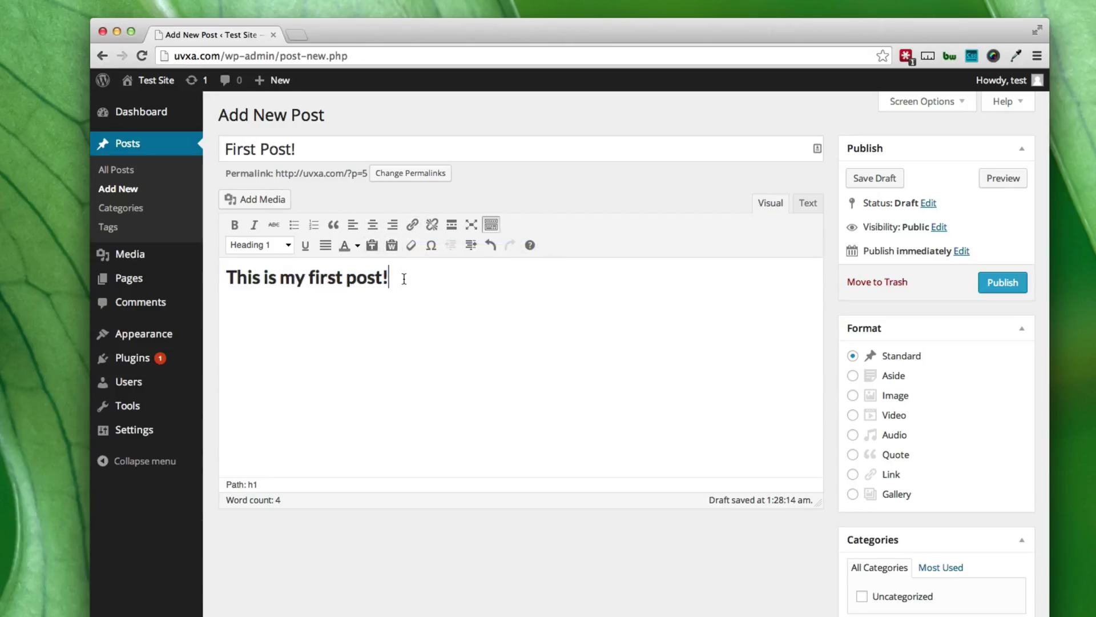
pyautogui.scroll(-1, 399, 280)
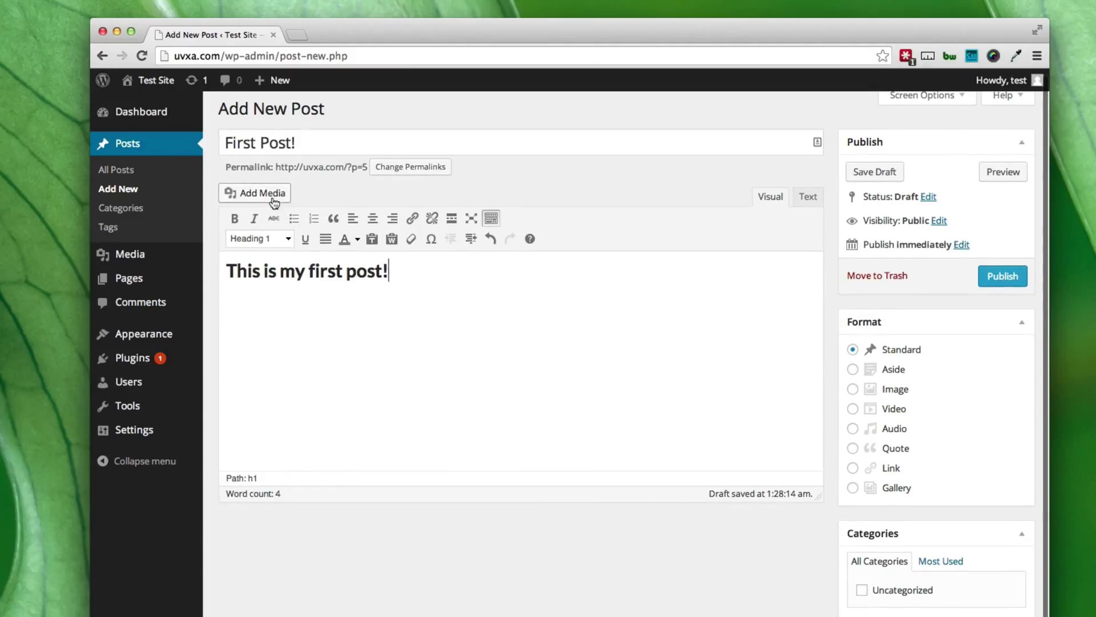
pyautogui.click(397, 269)
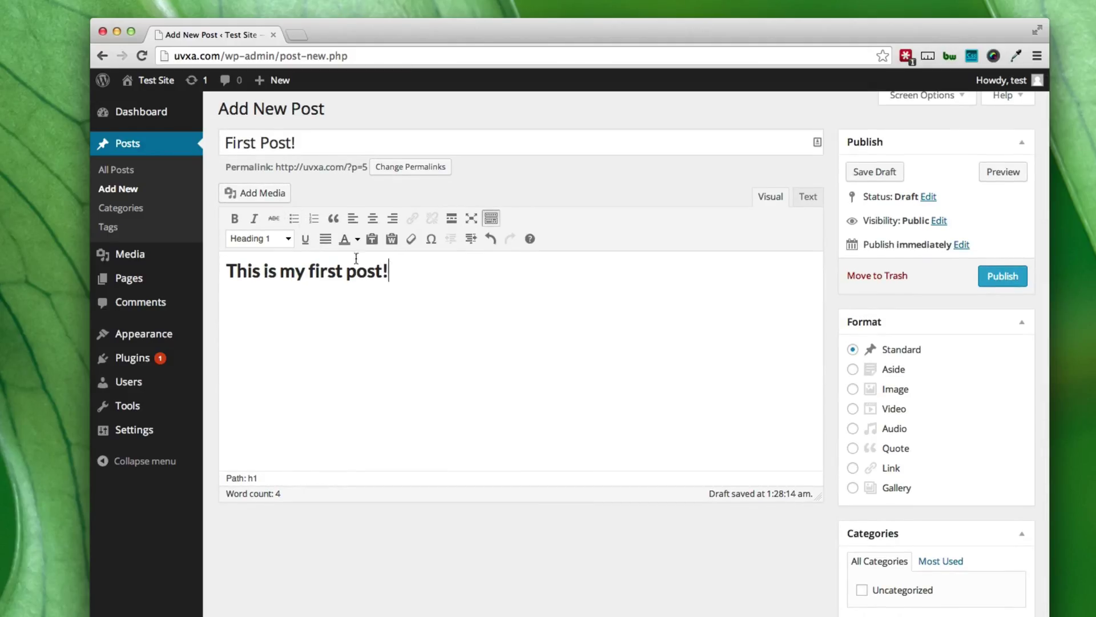
pyautogui.click(248, 192)
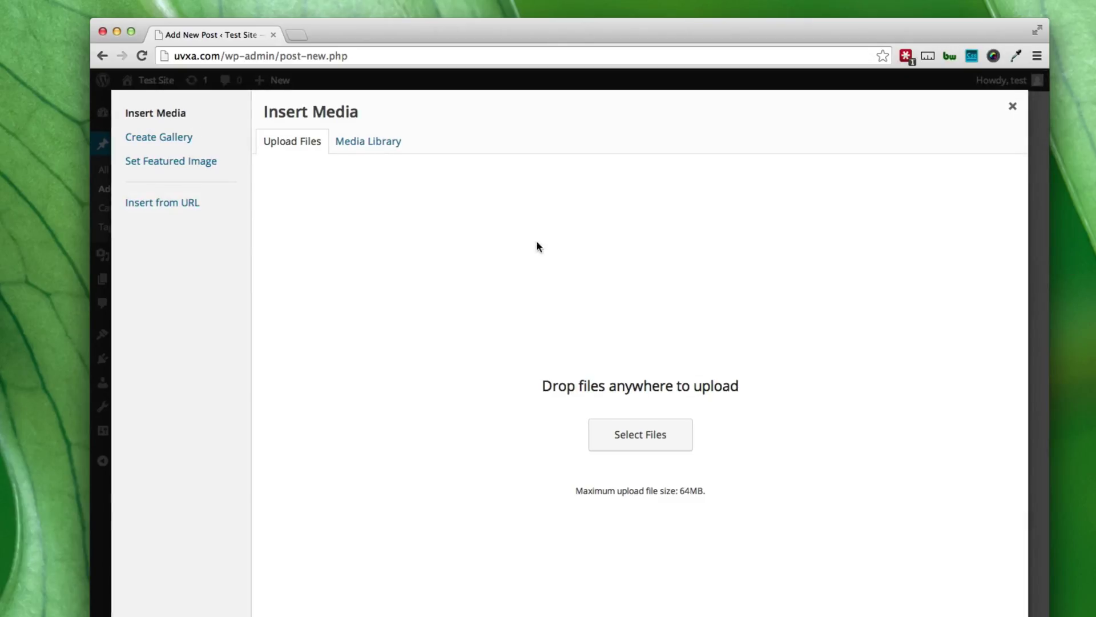
pyautogui.click(363, 147)
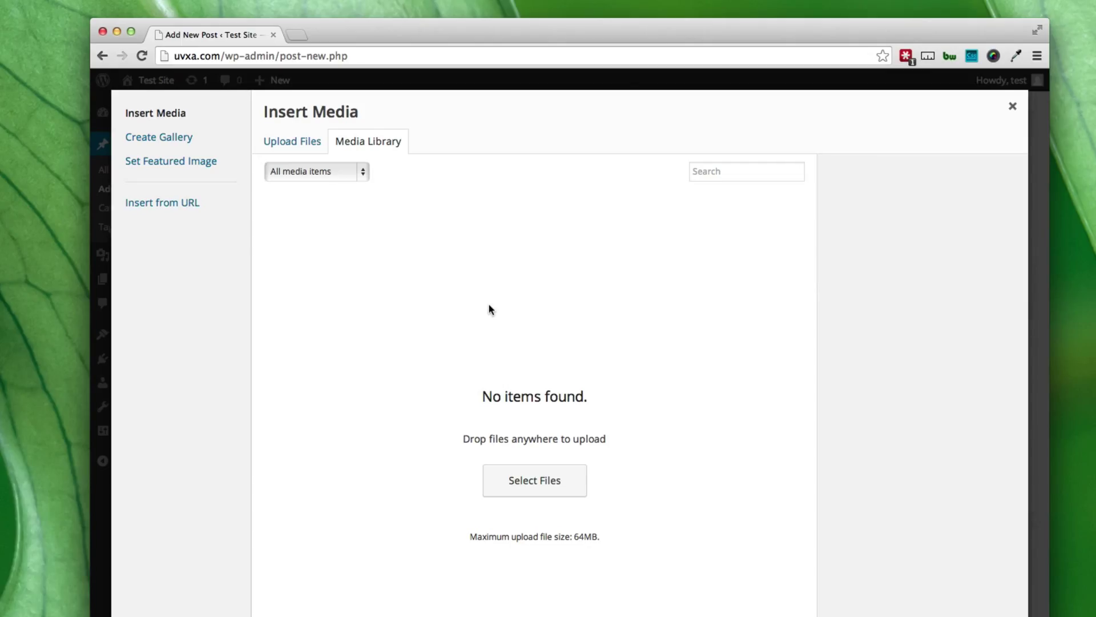
pyautogui.click(1013, 107)
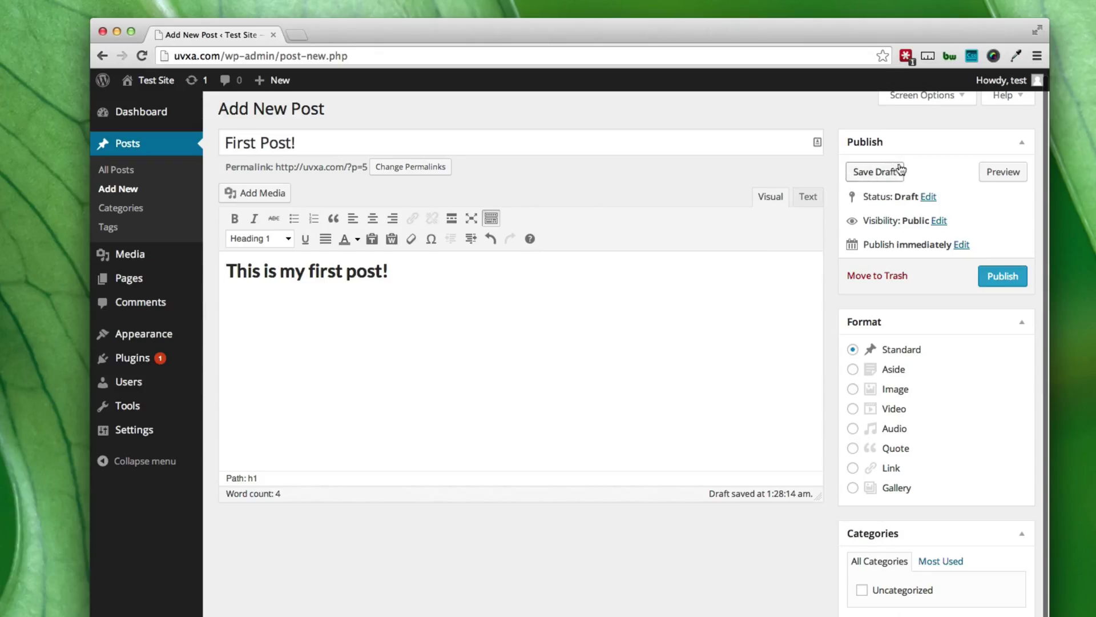
# Review the Publish immediately date fields, then publish 'First Post!'.
pyautogui.scroll(1, 890, 160)
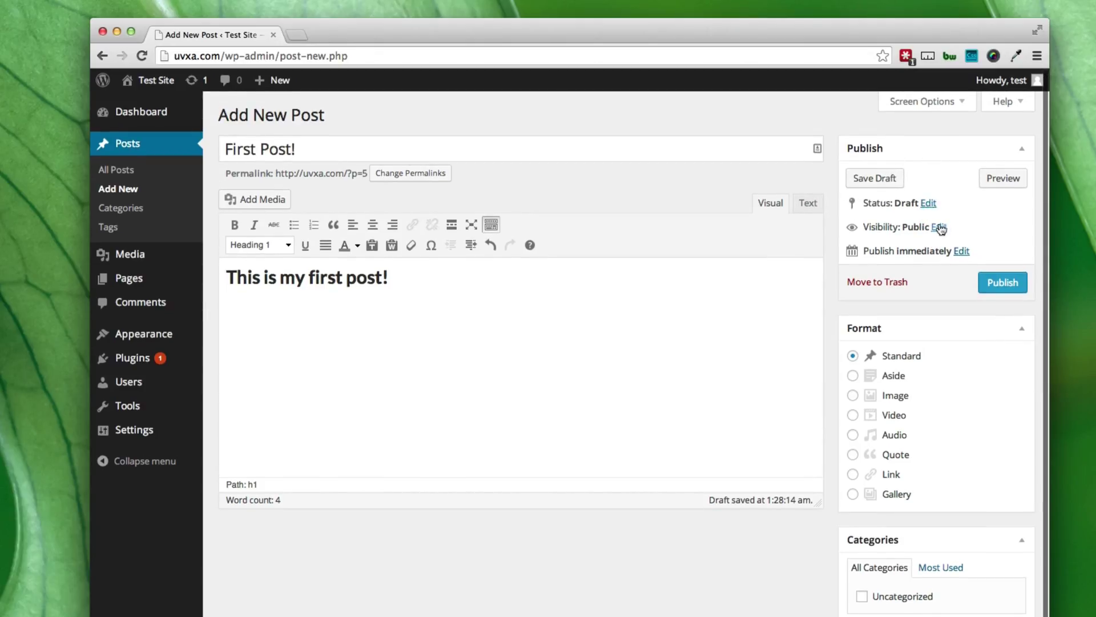
pyautogui.click(962, 252)
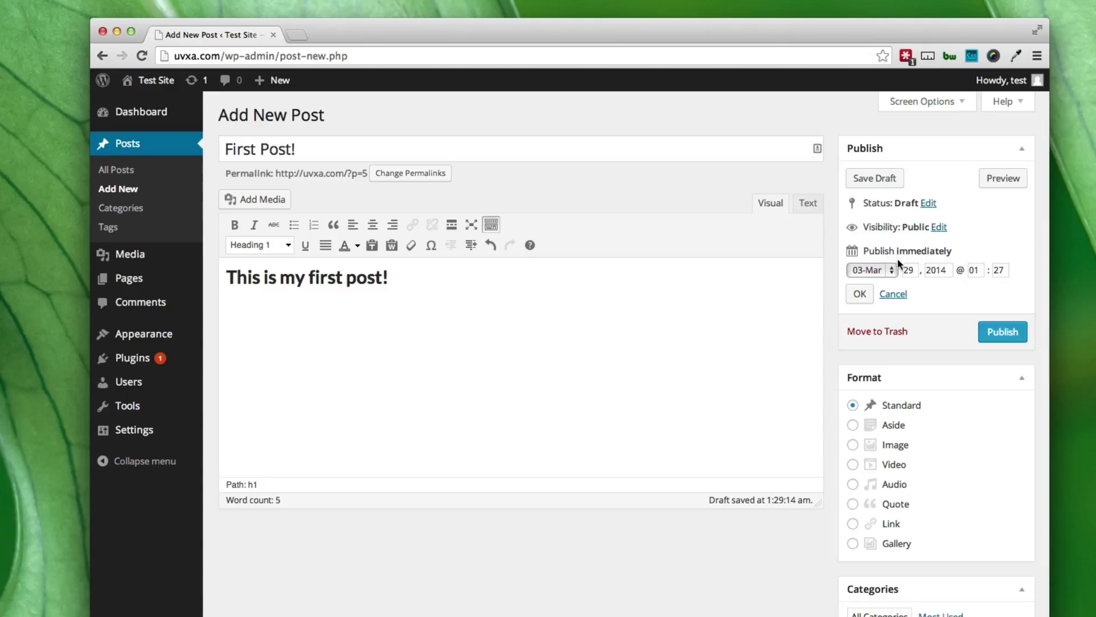
pyautogui.click(1000, 333)
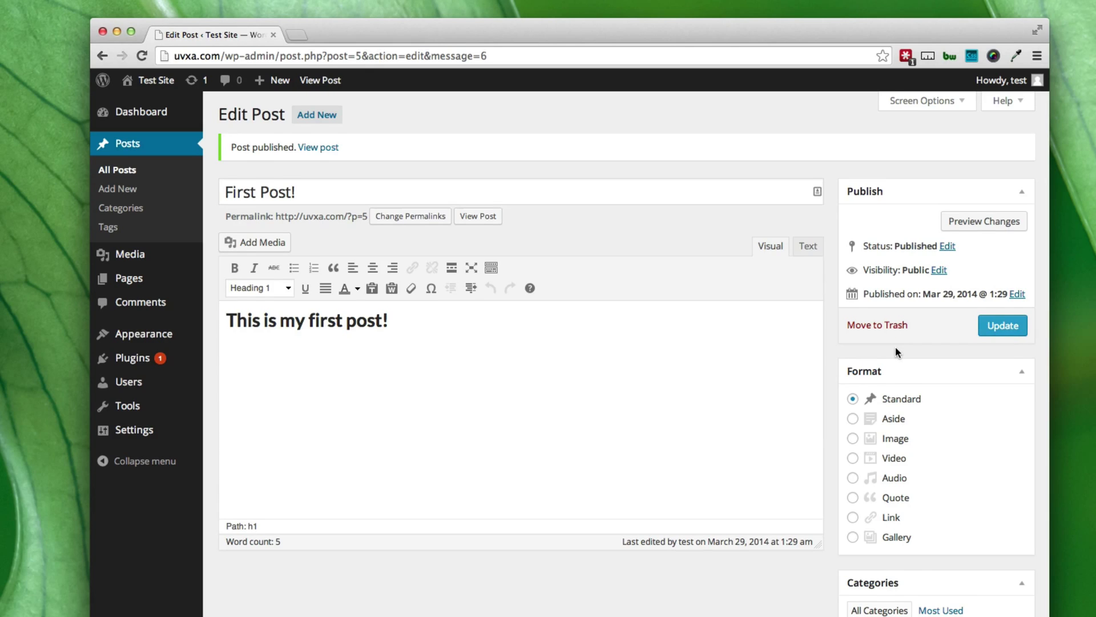
# Collapse the Format box on the 'First Post!' Edit Post screen.
pyautogui.scroll(-2, 896, 349)
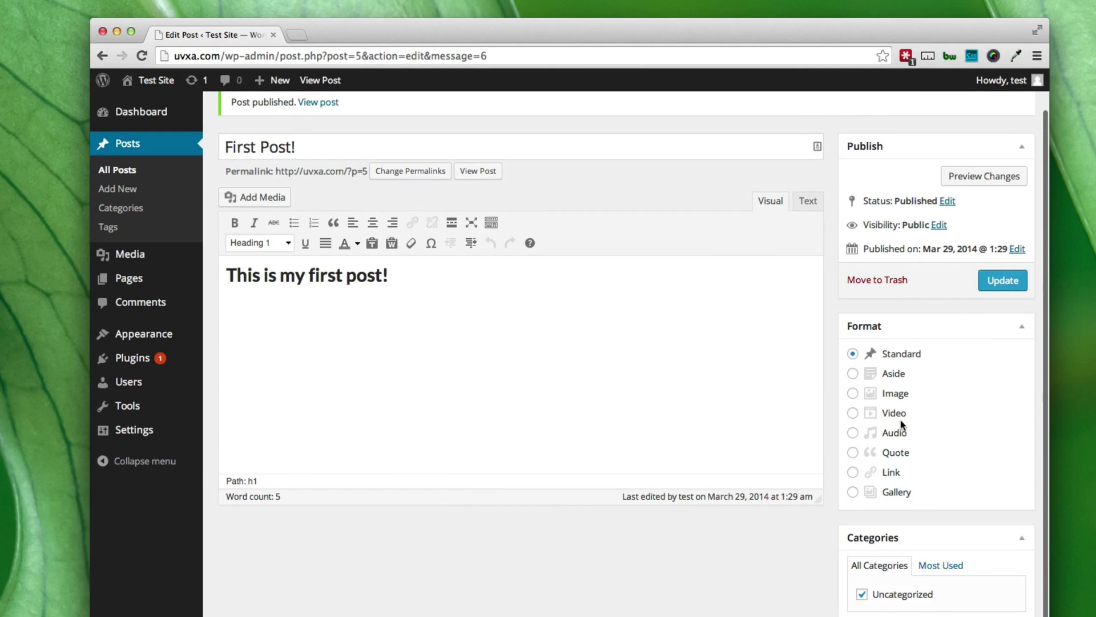
pyautogui.scroll(-1, 890, 410)
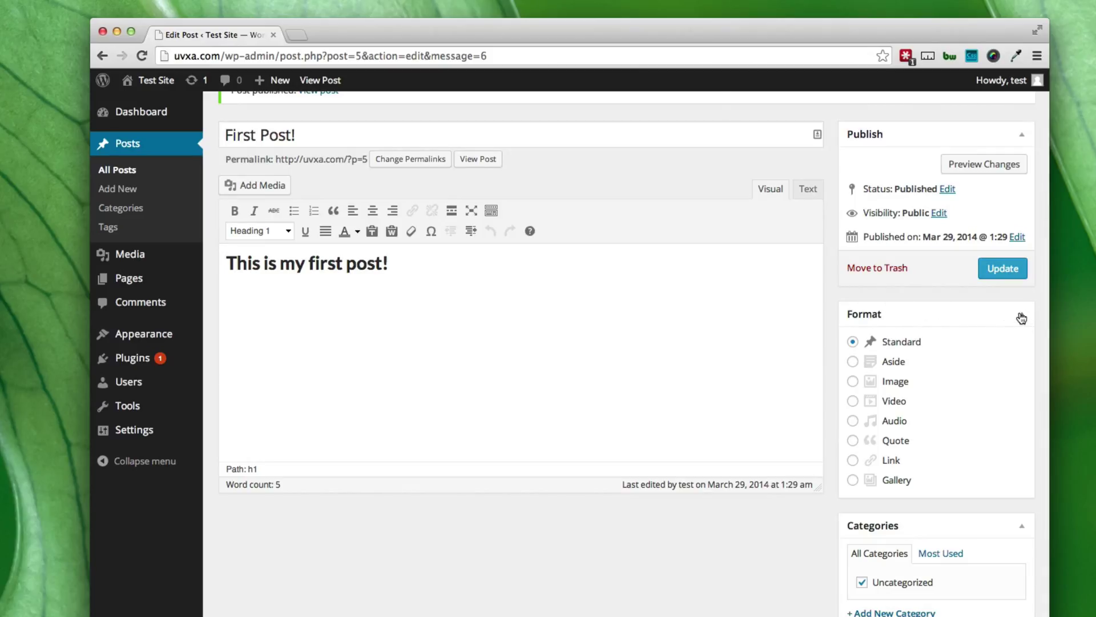
pyautogui.click(1022, 318)
pyautogui.scroll(2, 986, 326)
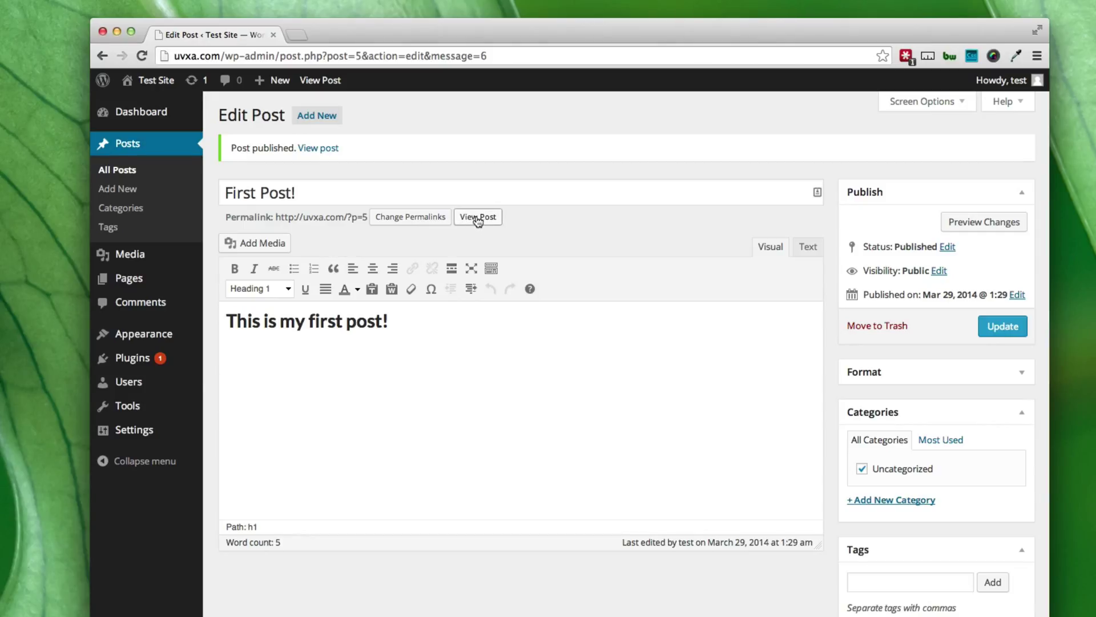
# View the live 'First Post!' page in a new tab, then return to the Edit Post tab.
pyautogui.keyDown('super'); pyautogui.click(474, 222); pyautogui.keyUp('super')
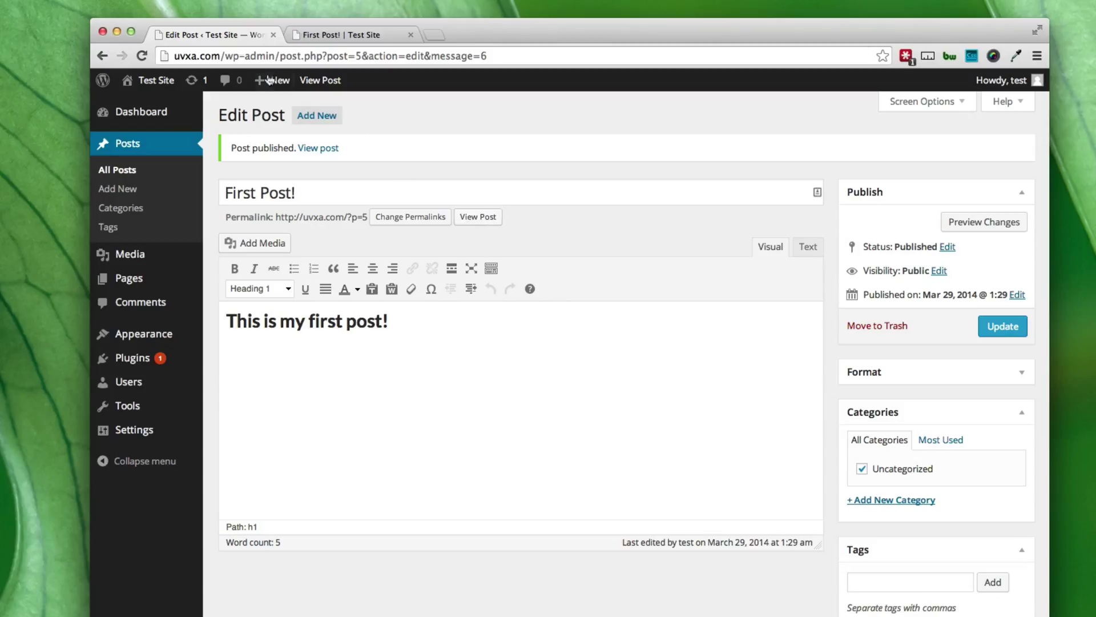
pyautogui.click(330, 39)
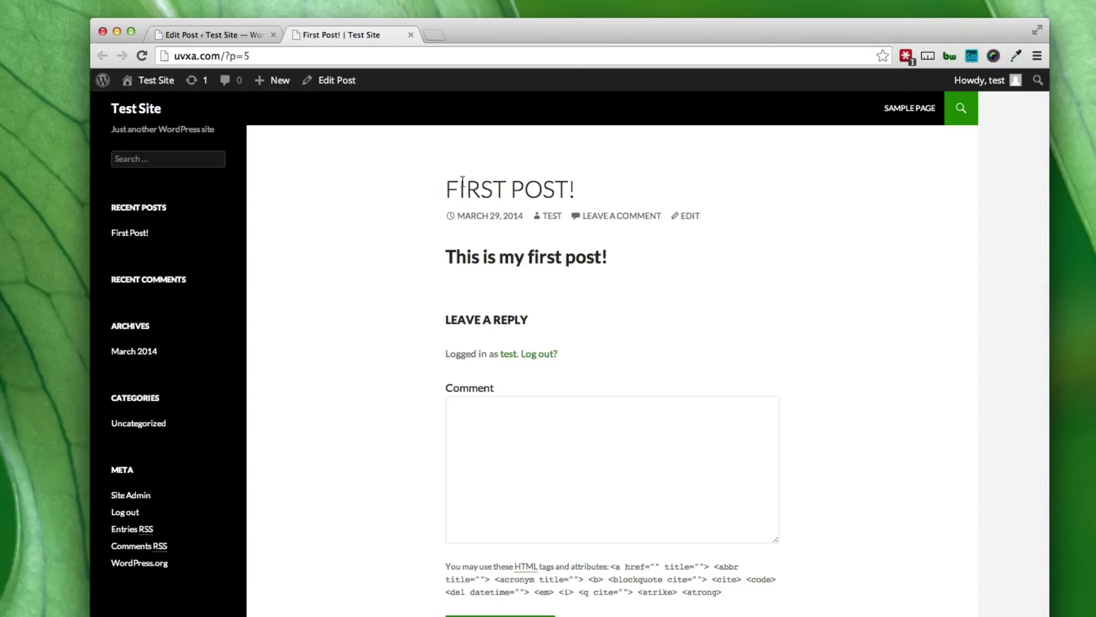
pyautogui.moveTo(445, 189); pyautogui.dragTo(575, 192)
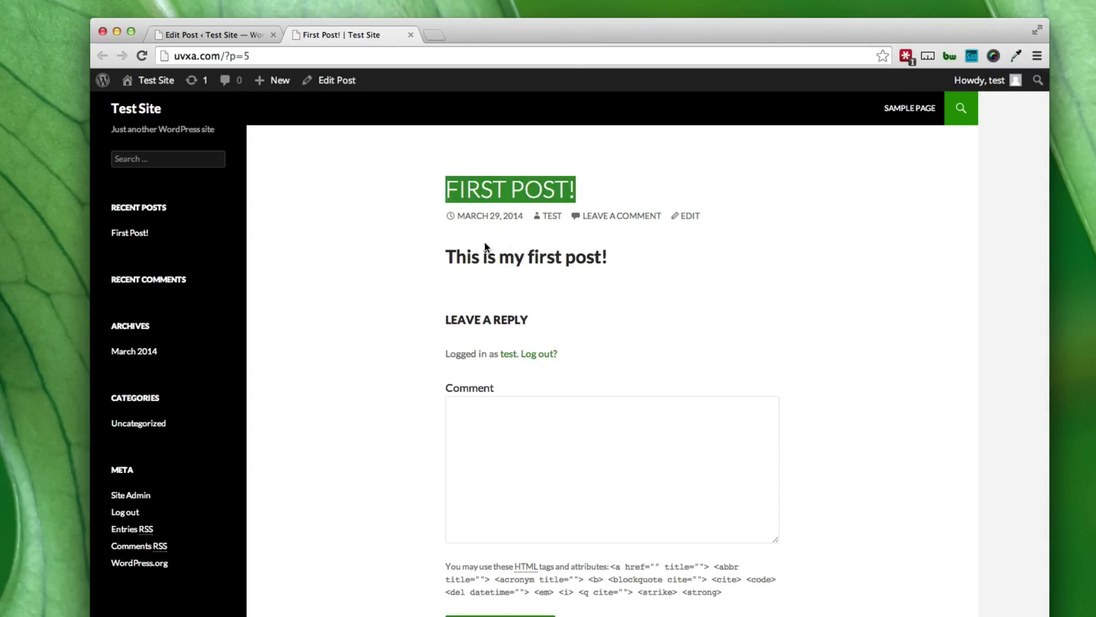
pyautogui.moveTo(447, 256); pyautogui.dragTo(622, 261)
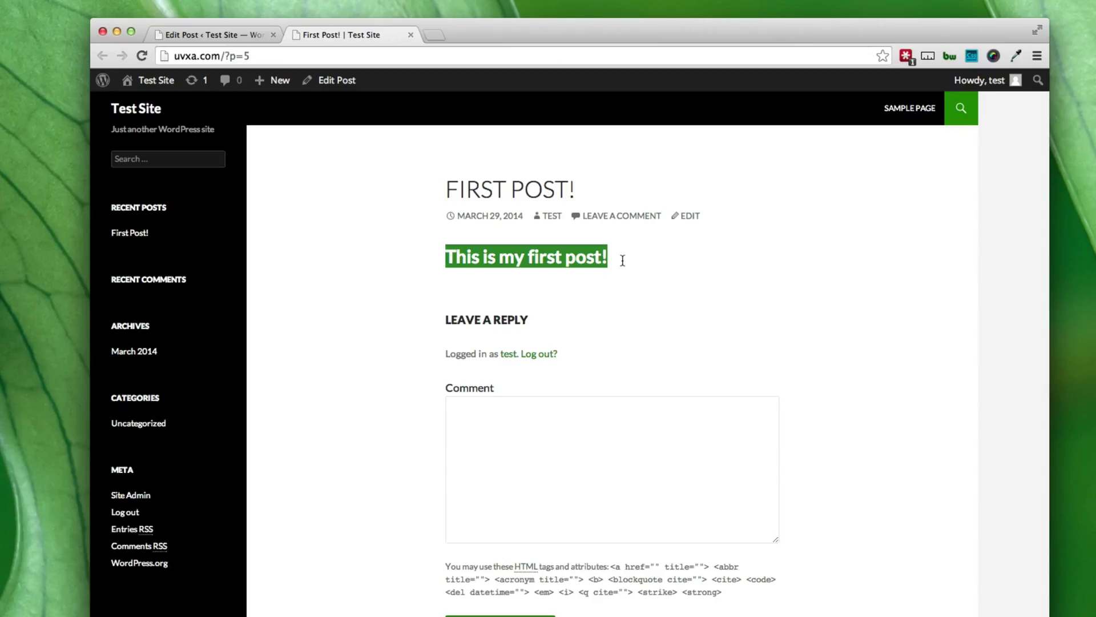
pyautogui.click(212, 34)
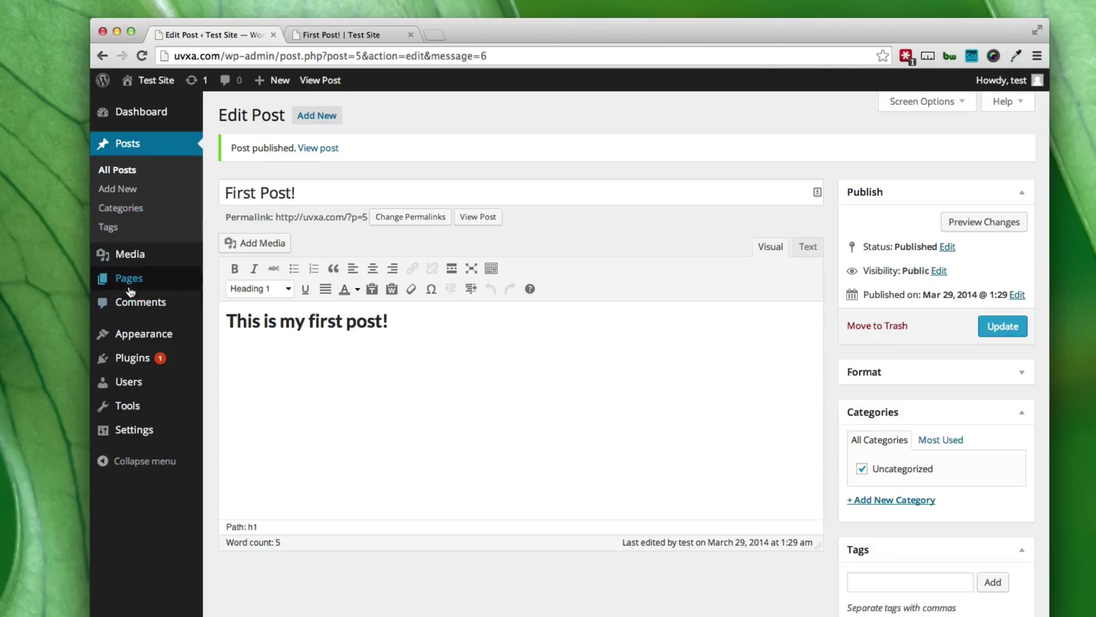
# Open the Pages list, which shows only Sample Page, after glancing at the live post.
pyautogui.moveTo(131, 291)
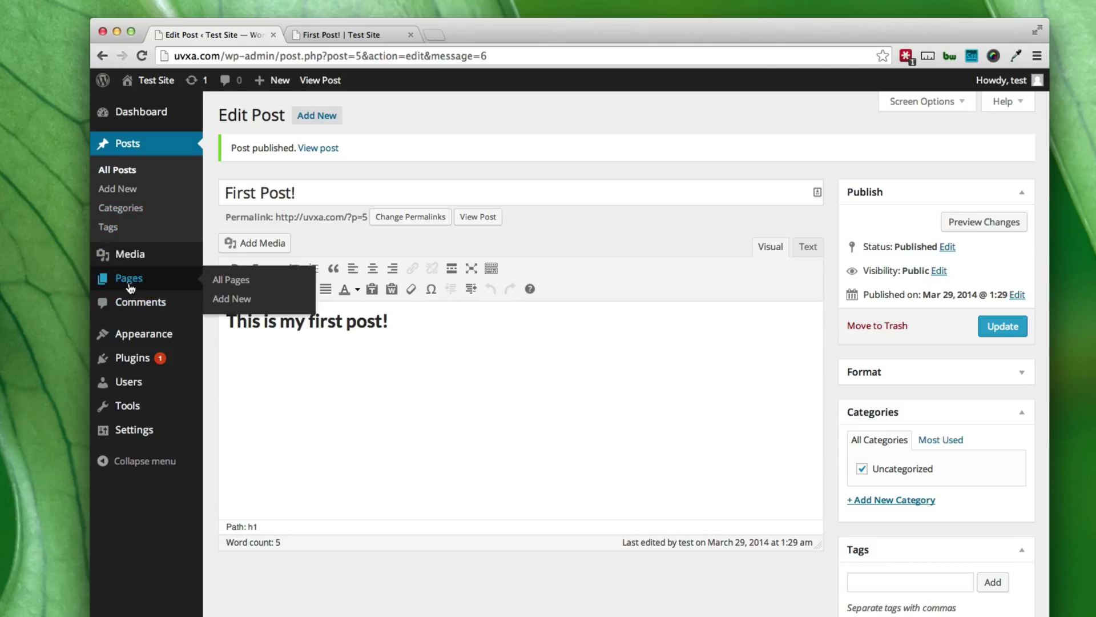
pyautogui.click(129, 284)
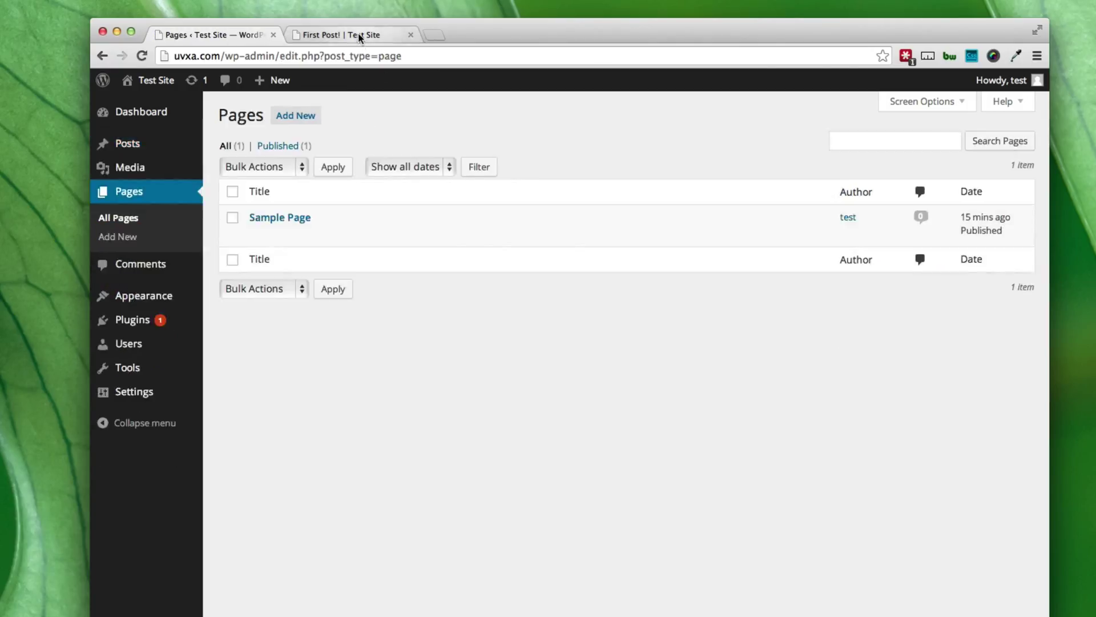
pyautogui.click(354, 34)
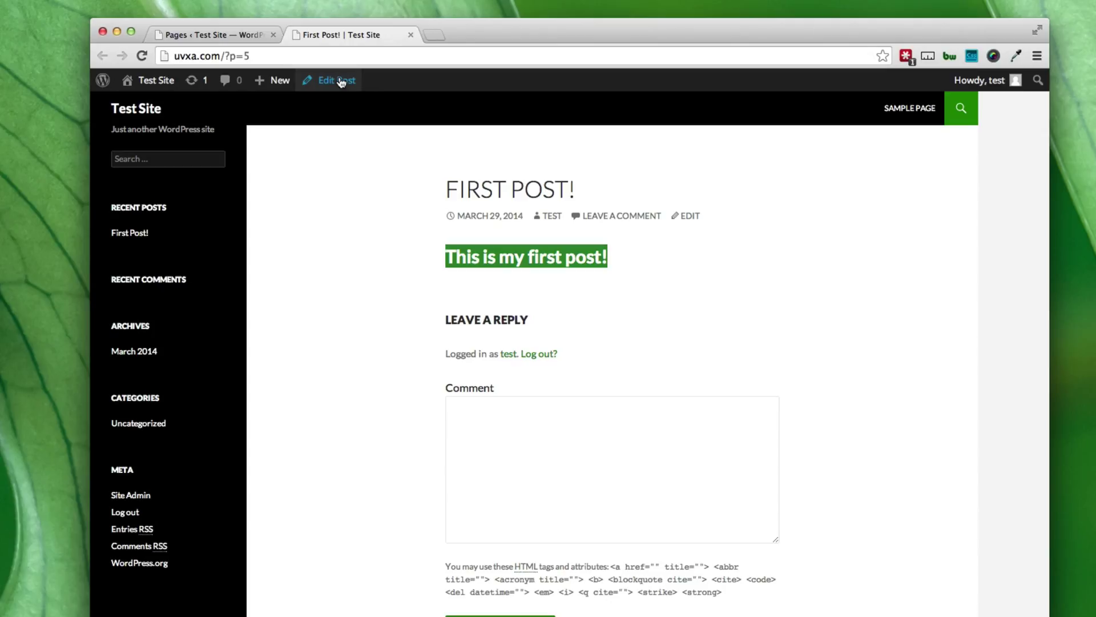
pyautogui.click(222, 35)
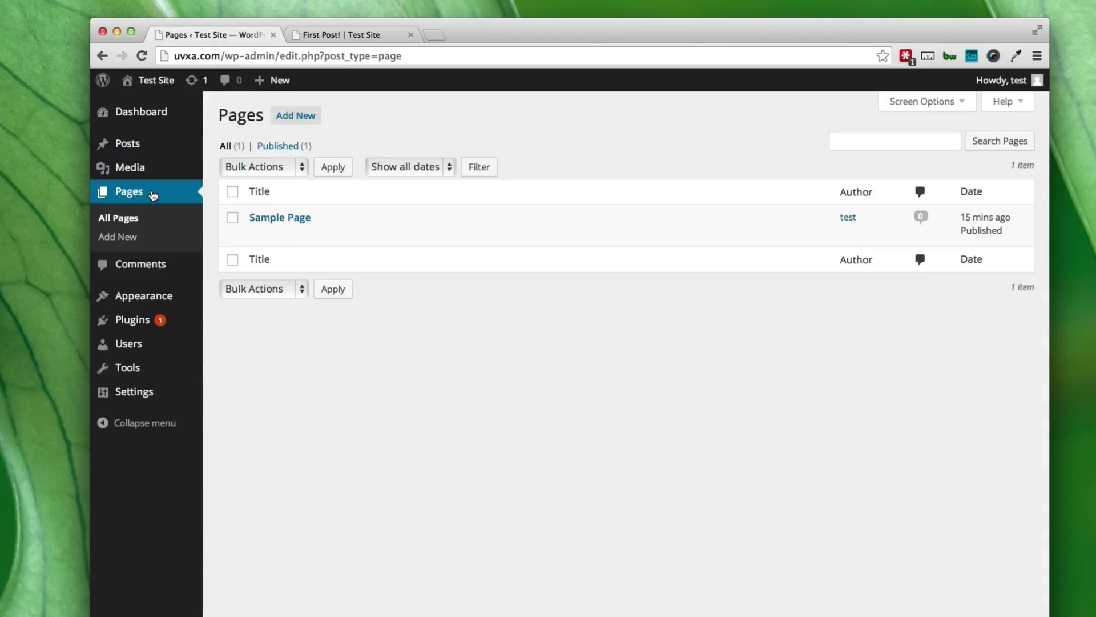
pyautogui.moveTo(311, 217)
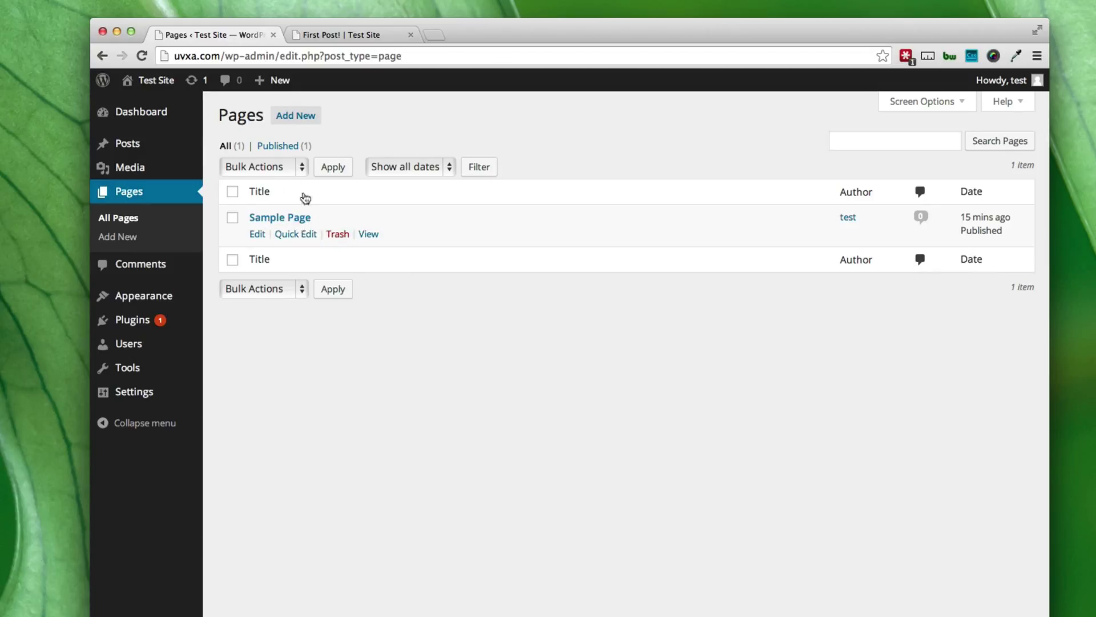
# Start a new page titled 'About Me' and let its draft save.
pyautogui.click(302, 123)
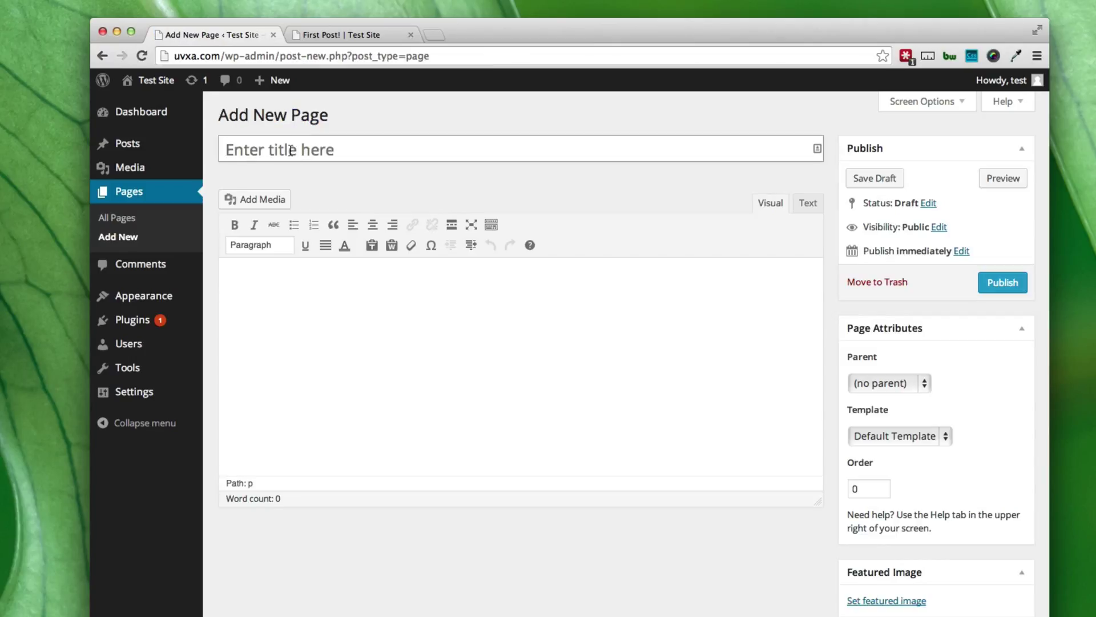
pyautogui.click(288, 149)
pyautogui.write('About Me')
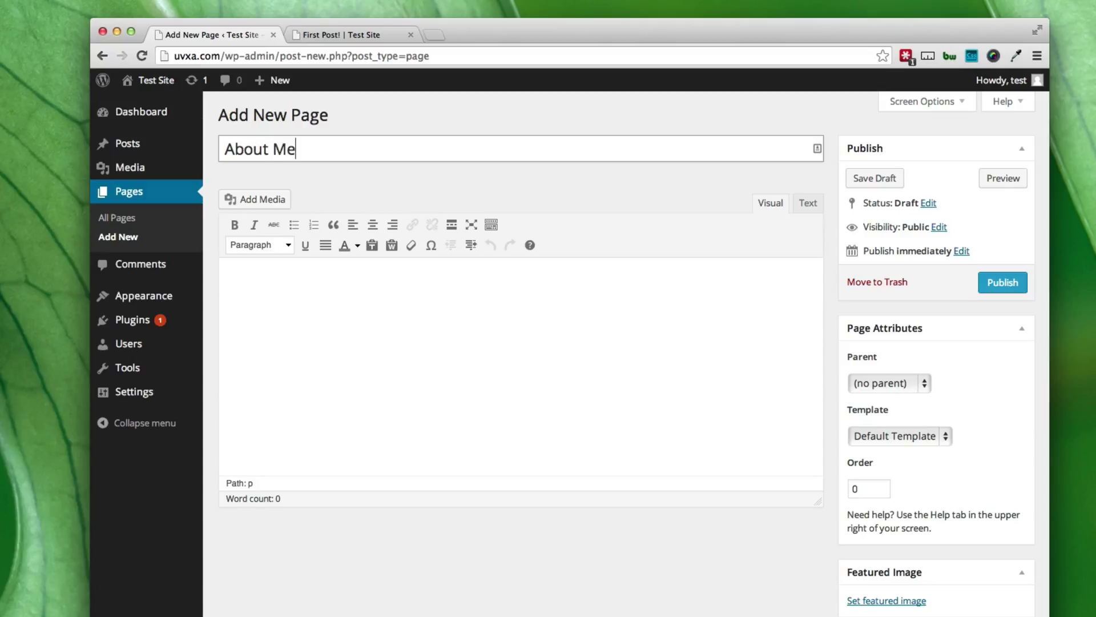
pyautogui.press('Tab')
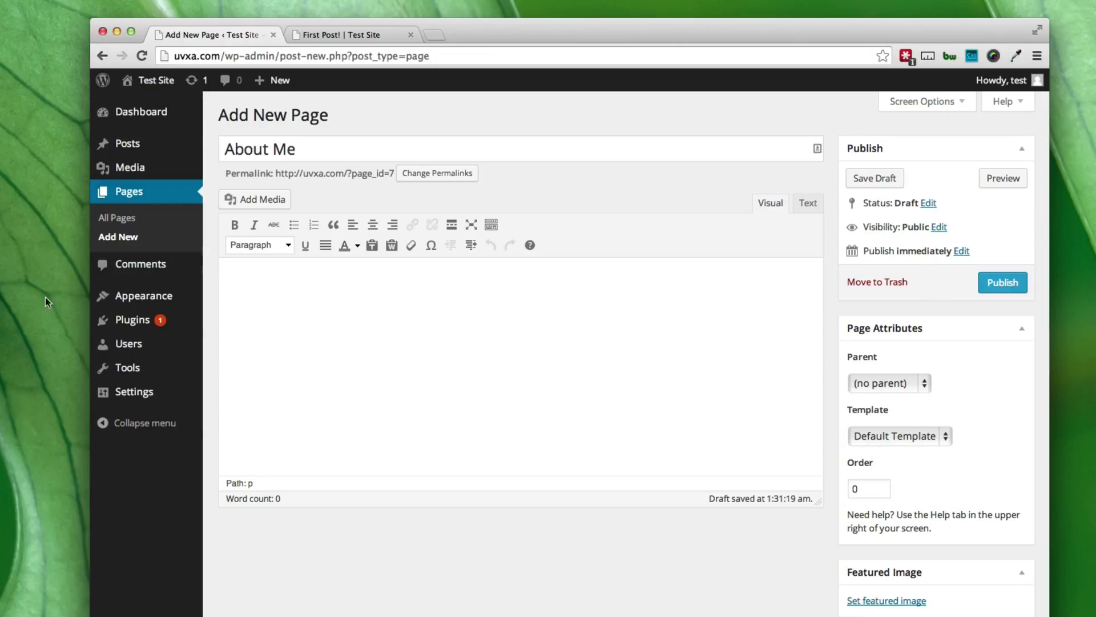
# Enter the body 'This is all about me!' and publish the page.
pyautogui.click(445, 377)
pyautogui.write('This is all about me!')
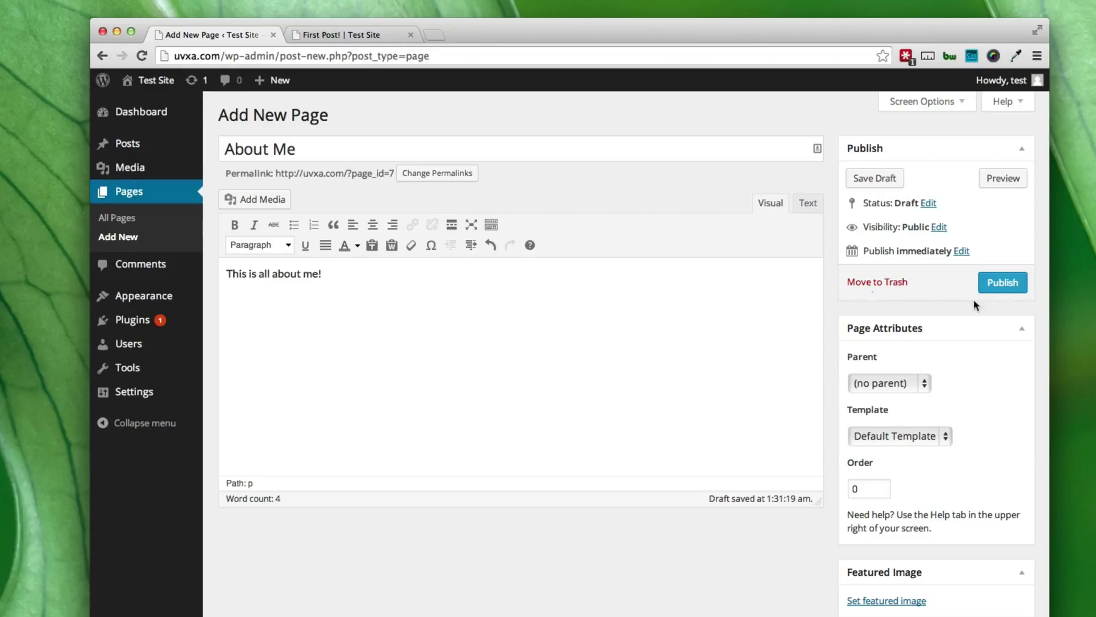
pyautogui.click(1005, 284)
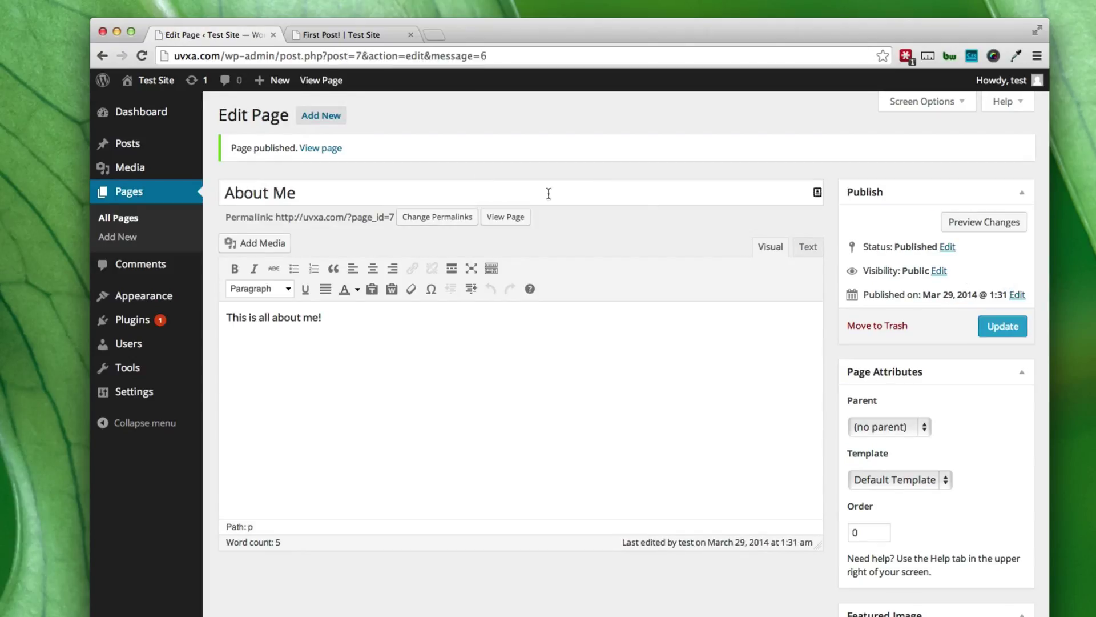
# View the published About Me page live, then close the About Me and First Post! tabs.
pyautogui.click(511, 220)
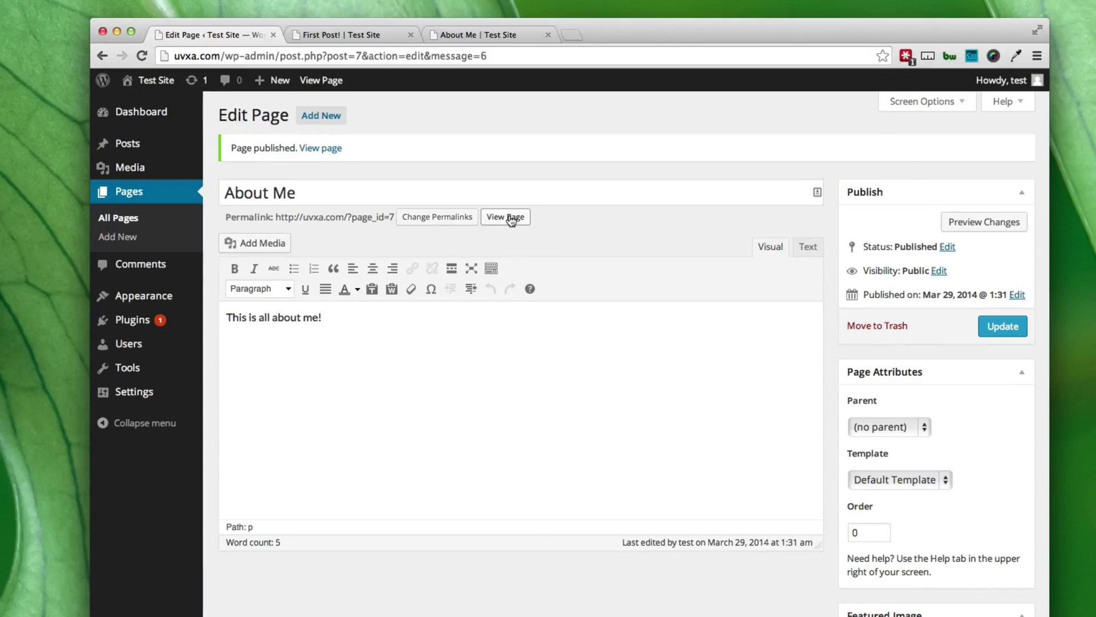
pyautogui.click(477, 36)
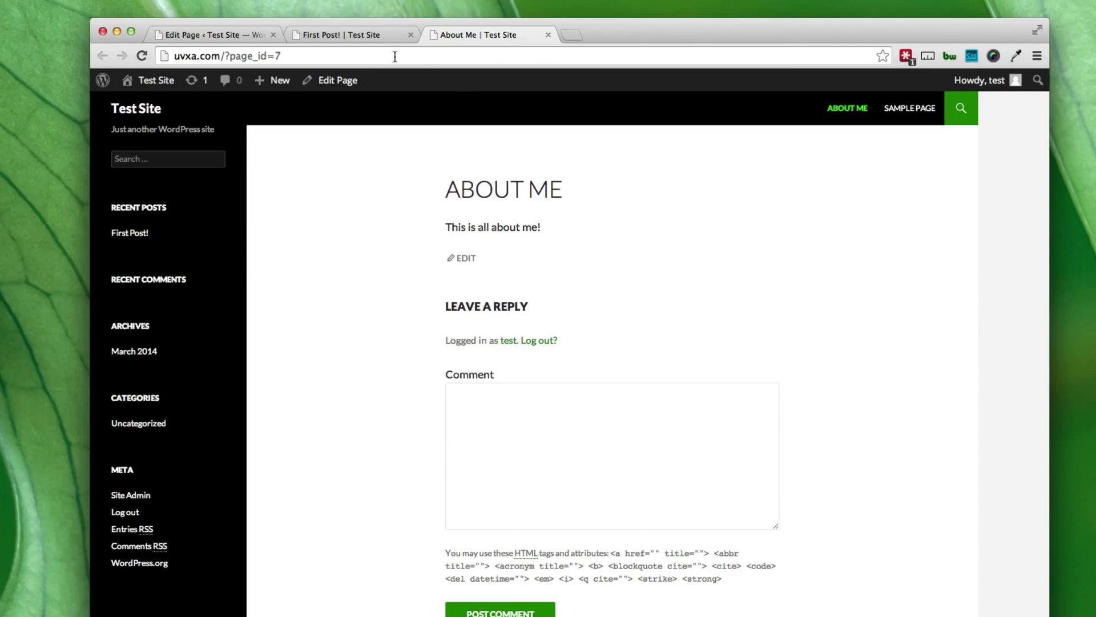
pyautogui.click(547, 36)
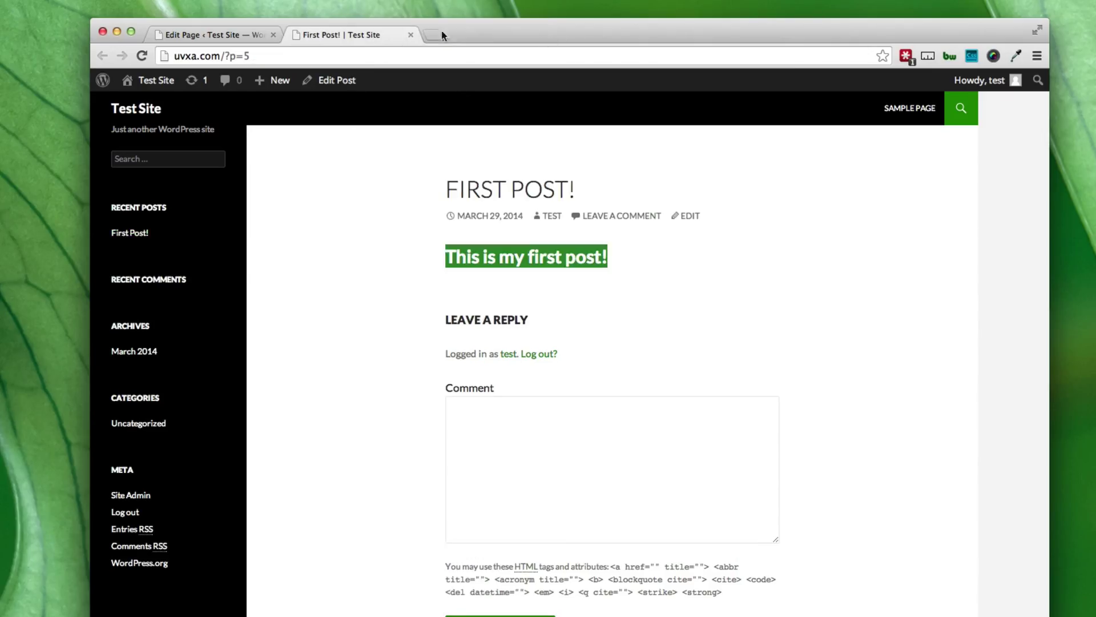
pyautogui.click(411, 36)
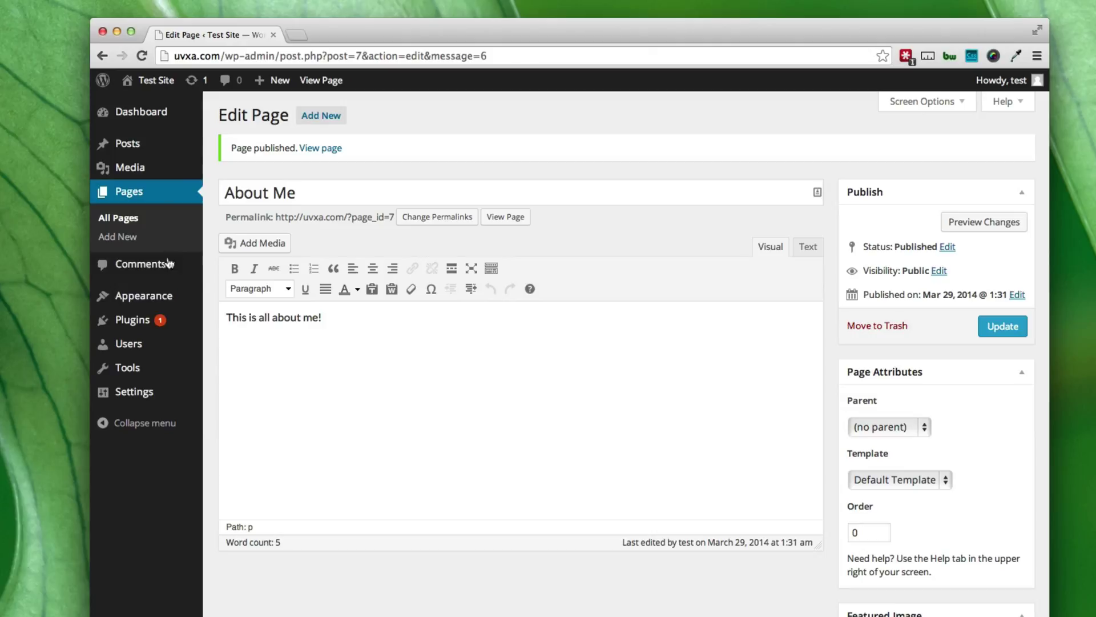
pyautogui.moveTo(160, 296)
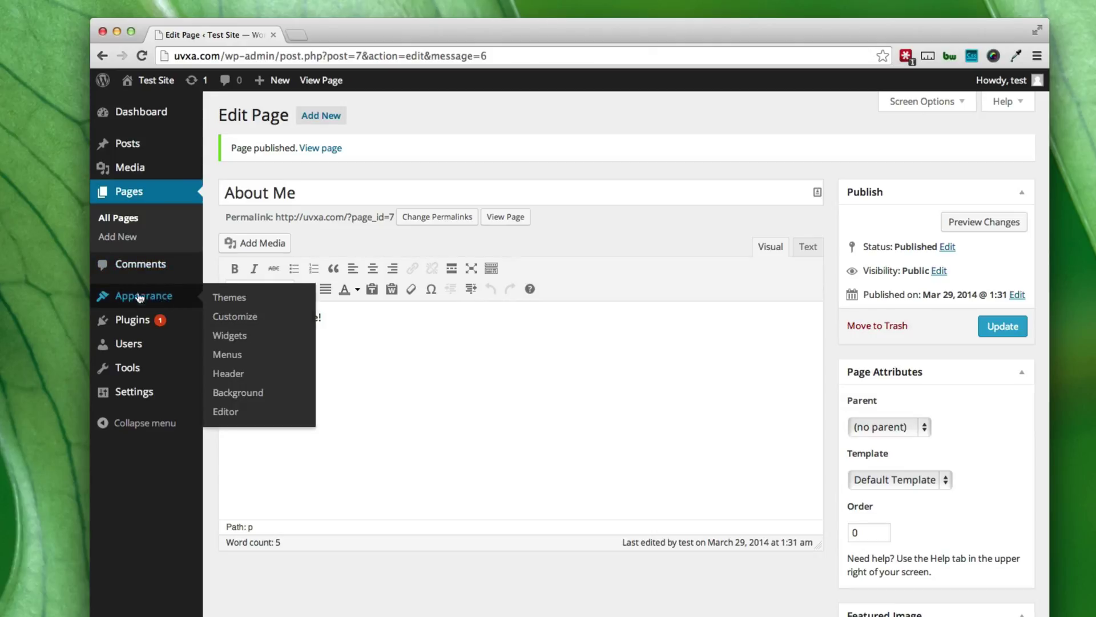
# Activate the Twenty Thirteen theme from Appearance > Themes, replacing Twenty Fourteen.
pyautogui.click(223, 300)
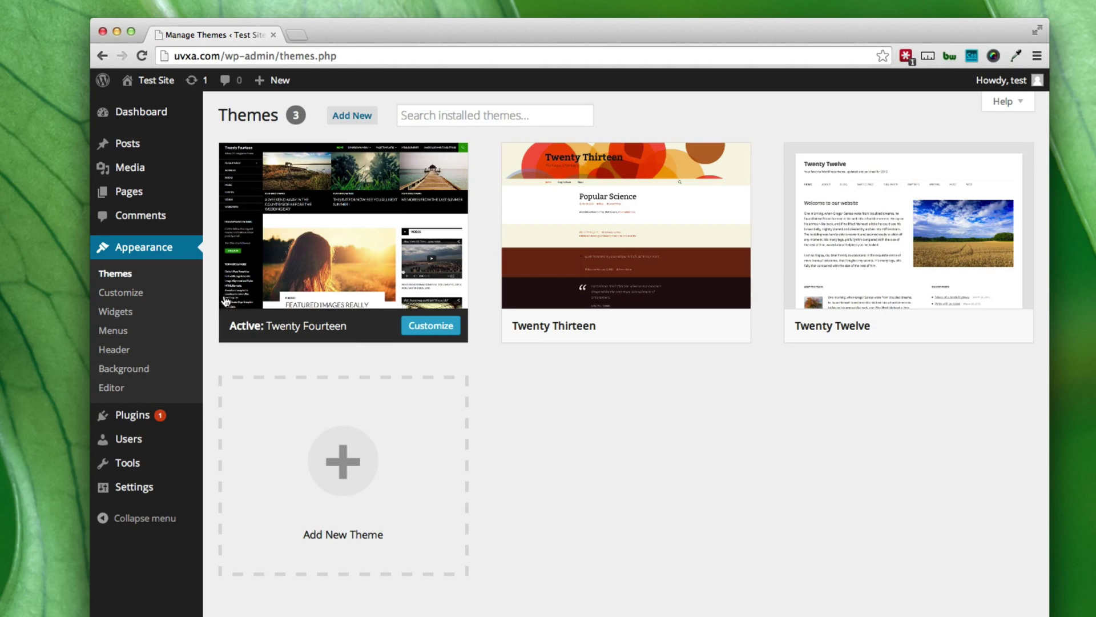
pyautogui.moveTo(583, 275)
pyautogui.moveTo(418, 259)
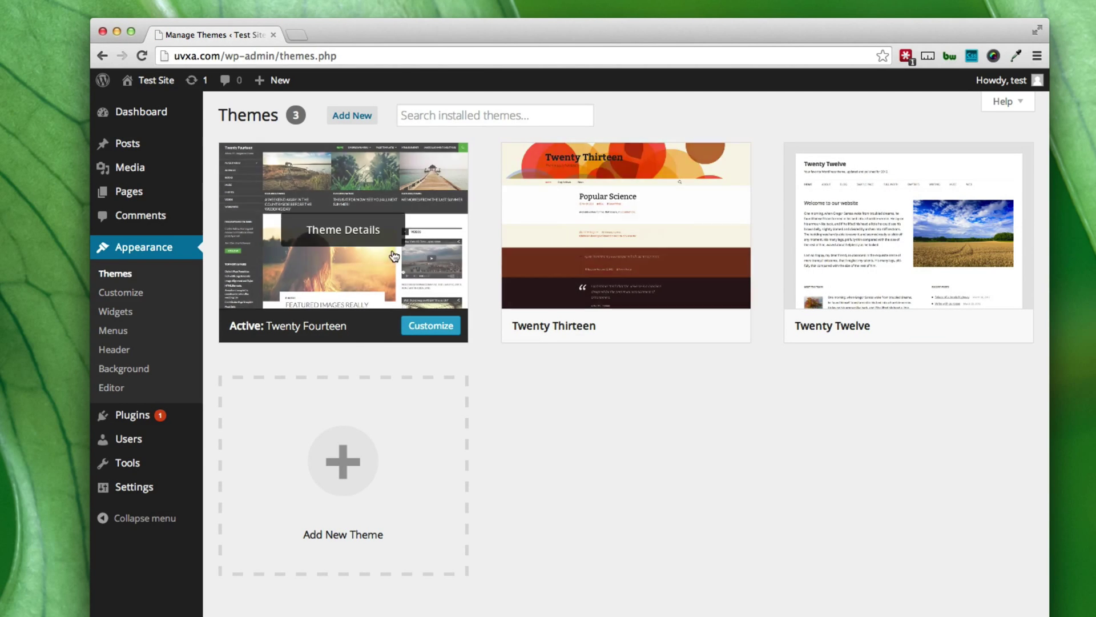
pyautogui.moveTo(511, 262)
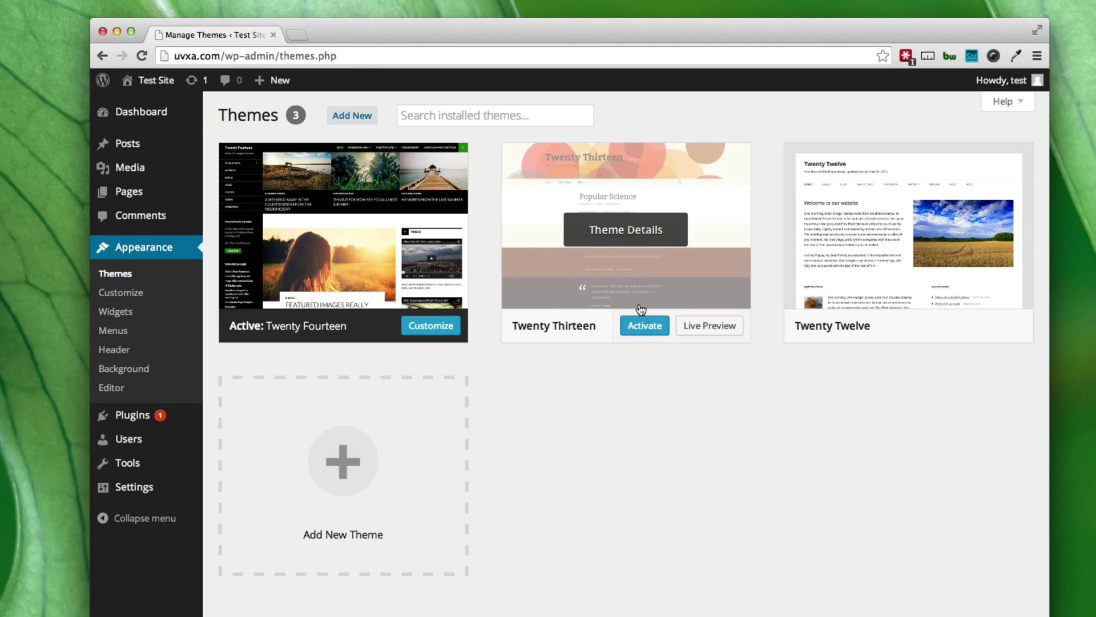
pyautogui.click(644, 327)
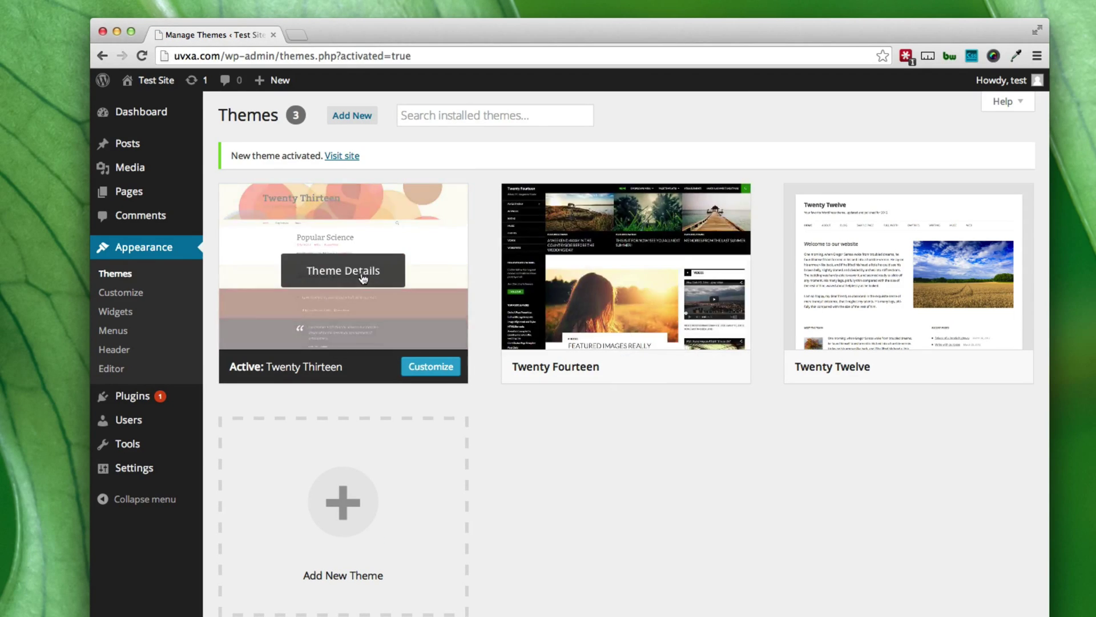
pyautogui.moveTo(868, 303)
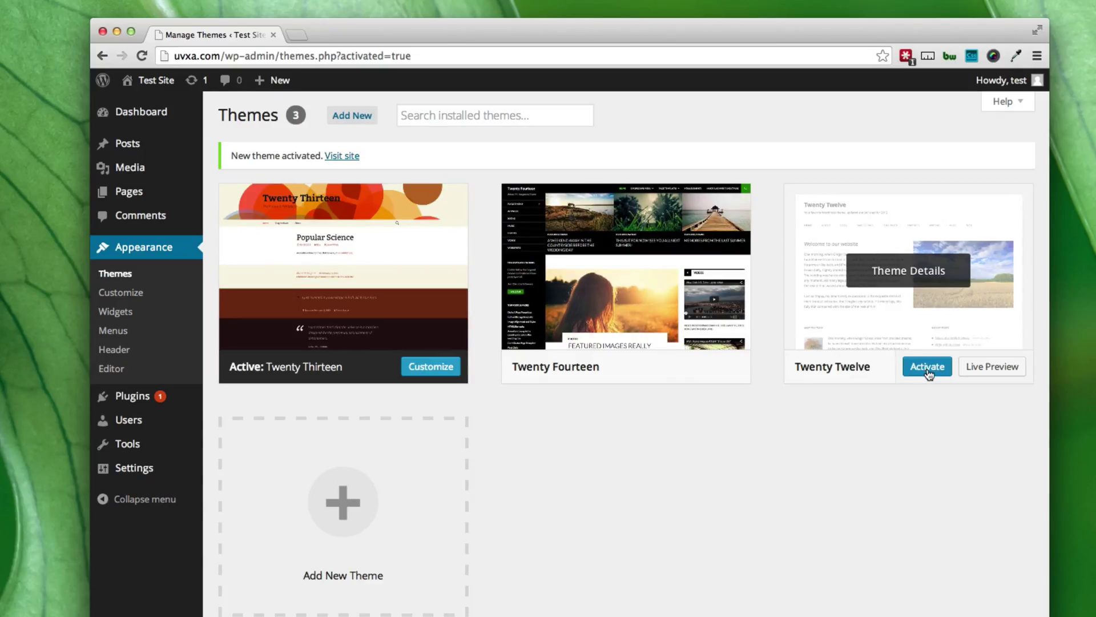
pyautogui.moveTo(416, 254)
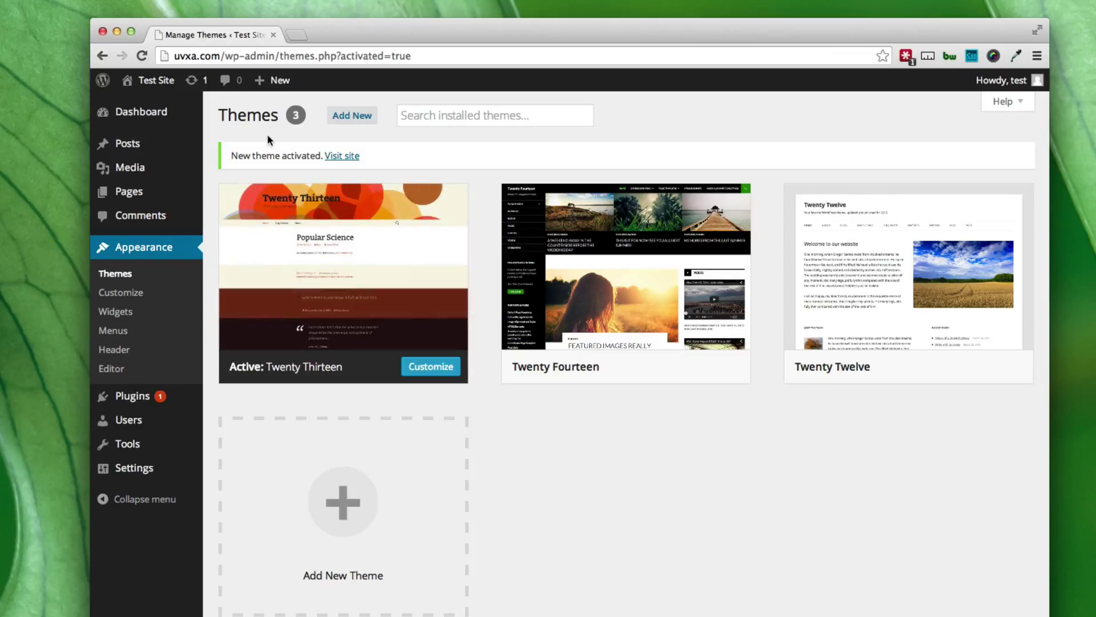
# Preview the live front page and About Me page in Twenty Thirteen, then return to Themes.
pyautogui.moveTo(141, 94)
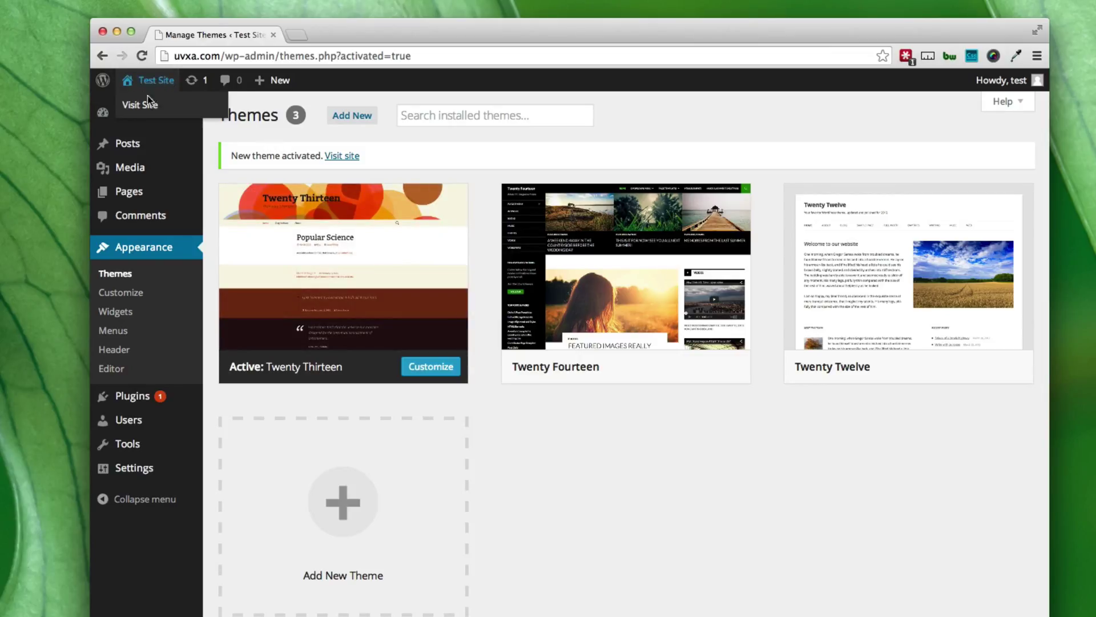
pyautogui.keyDown('super'); pyautogui.click(147, 111); pyautogui.keyUp('super')
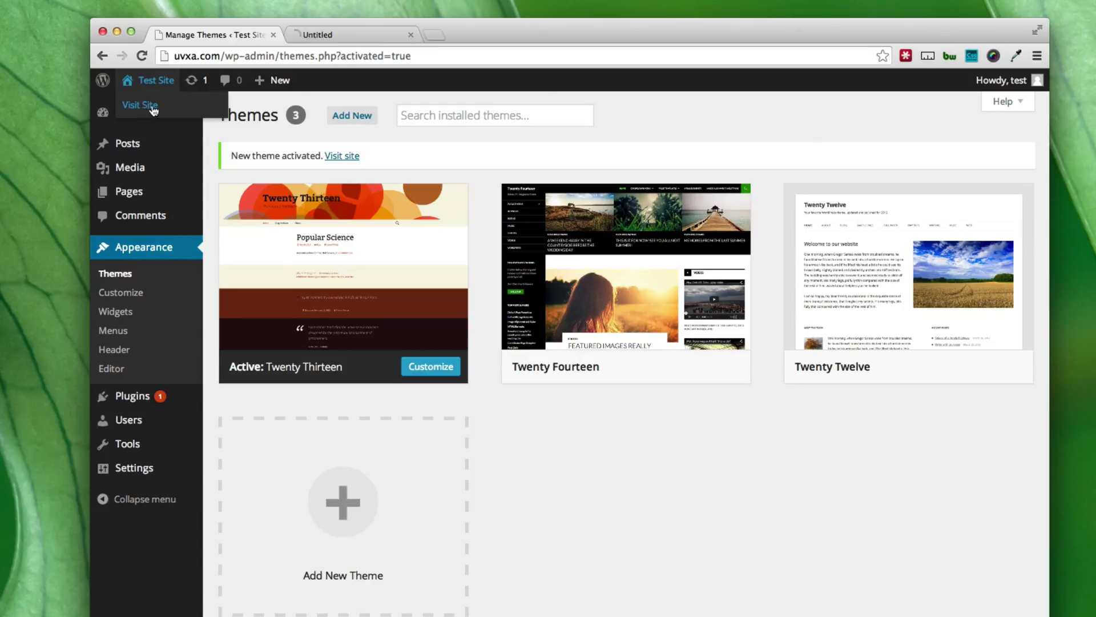
pyautogui.click(346, 38)
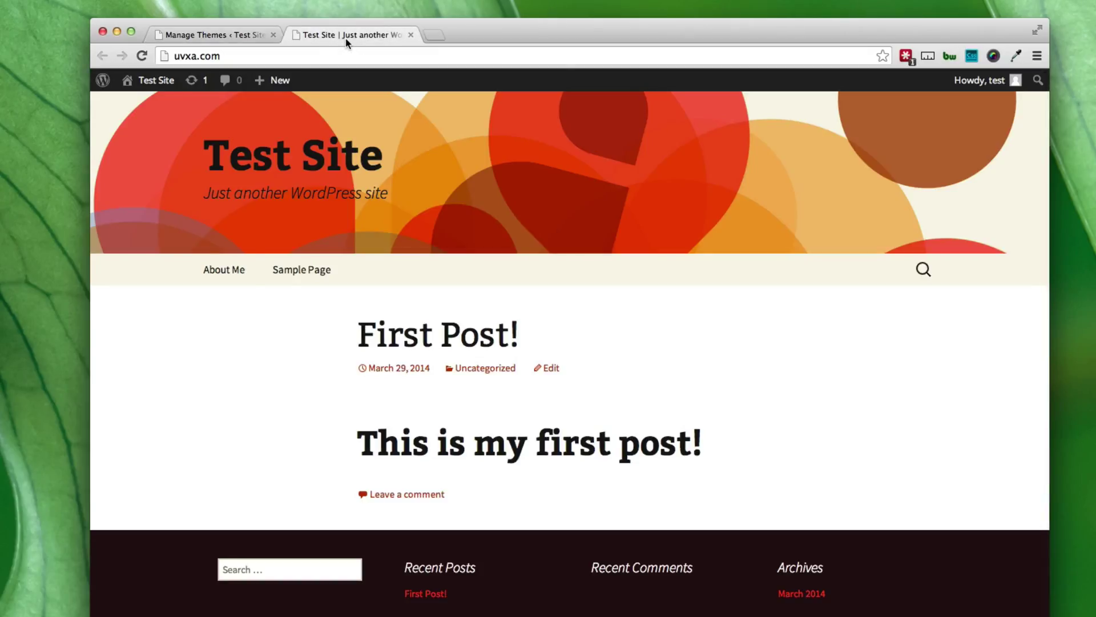
pyautogui.click(218, 270)
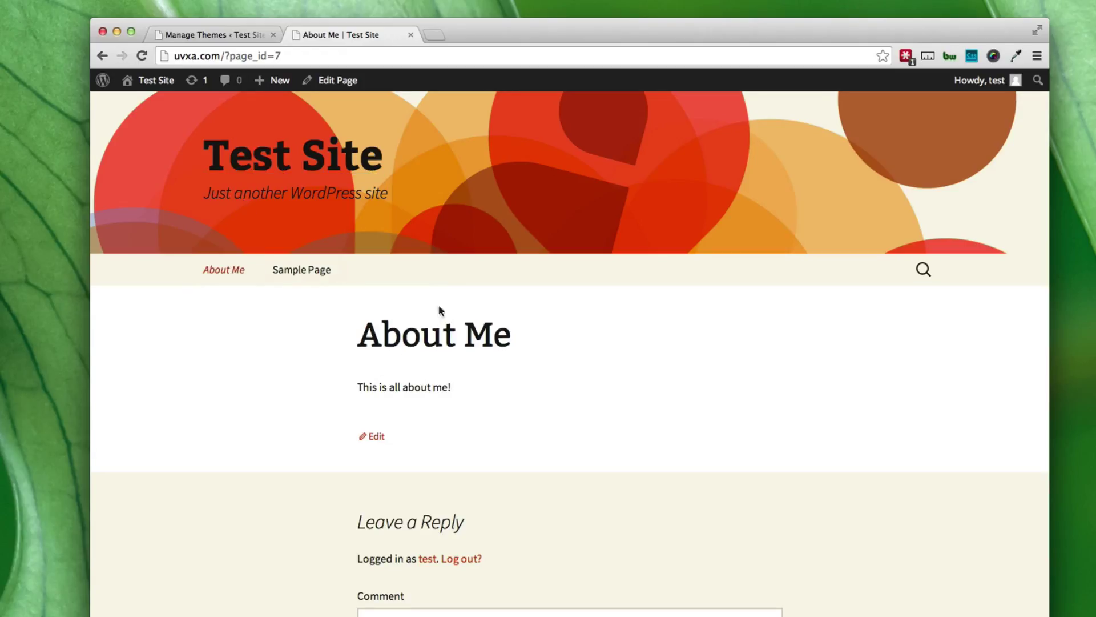
pyautogui.click(229, 33)
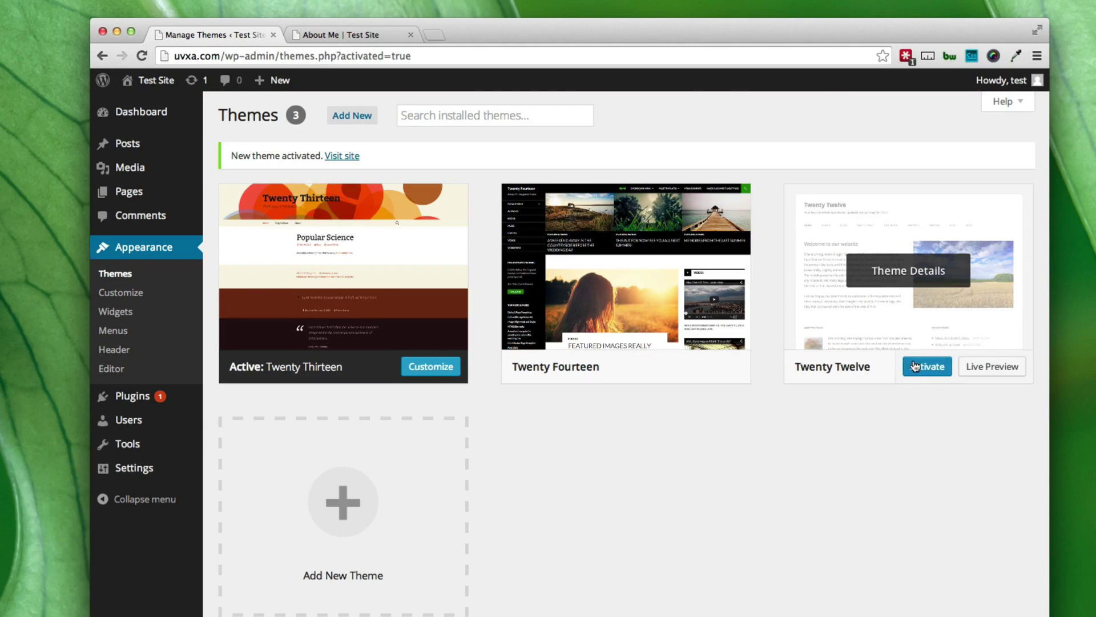